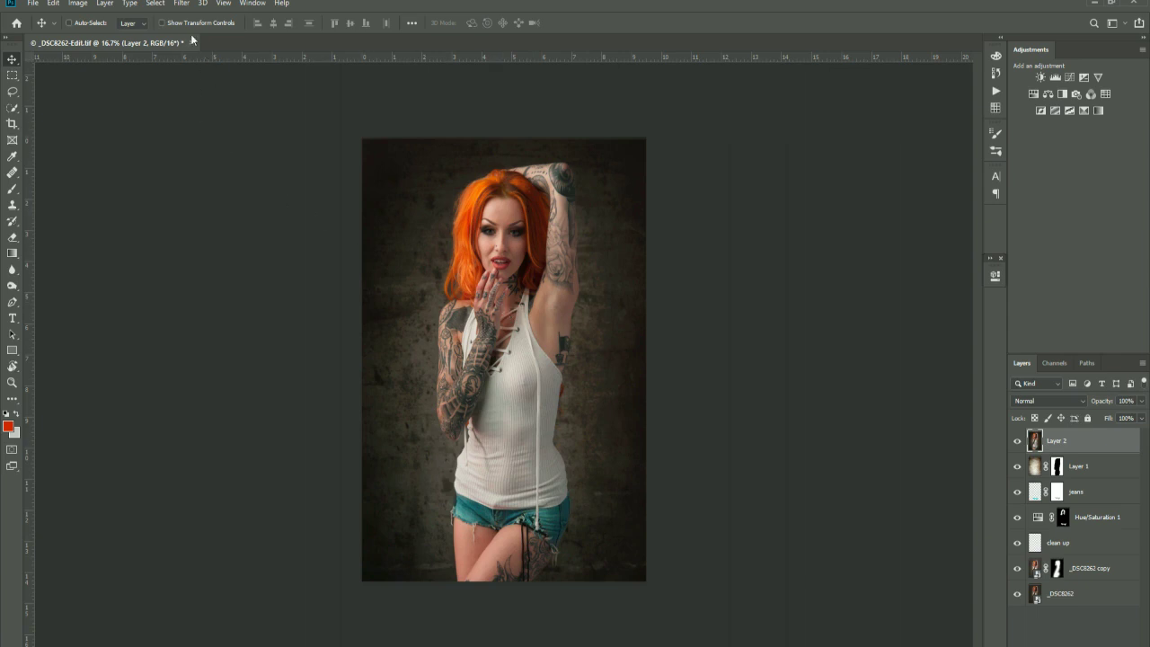
# Step: Open the merged Layer 2 in the Luminar 4 filter from Skylum Software
pyautogui.click(181, 5)
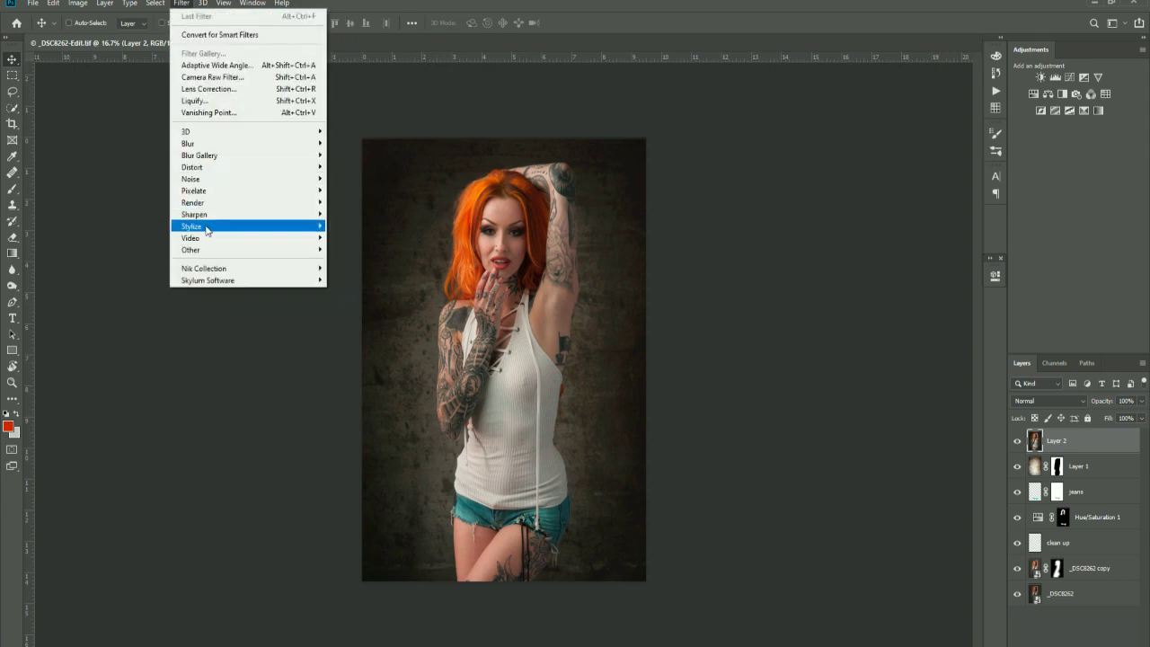
pyautogui.moveTo(214, 281)
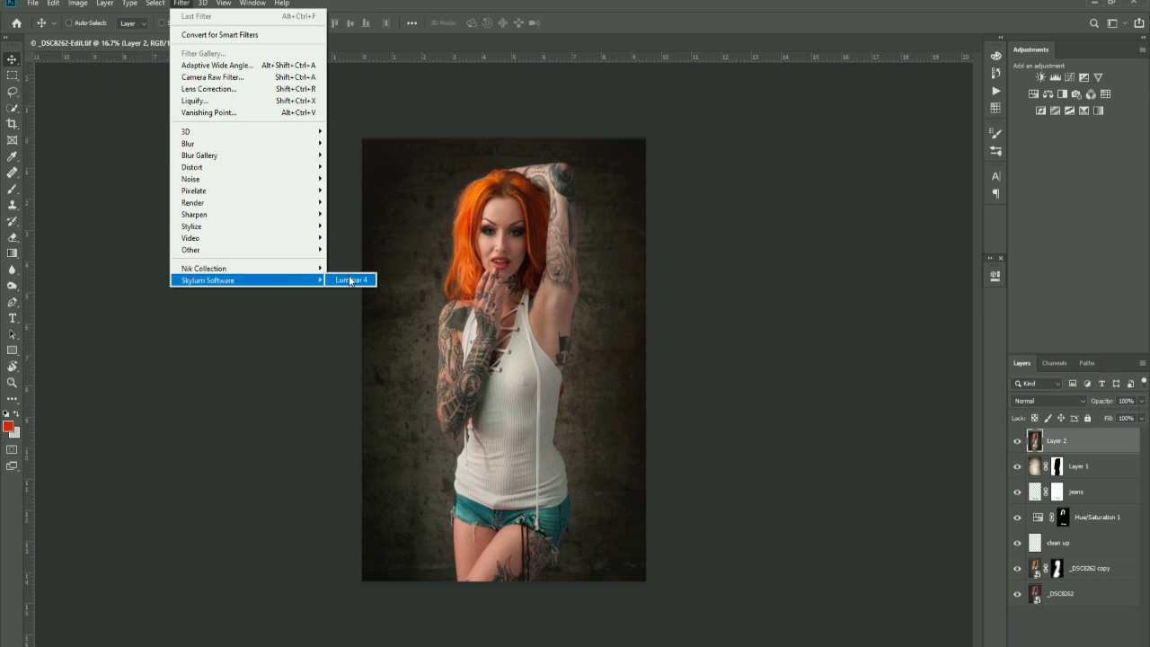
pyautogui.click(349, 280)
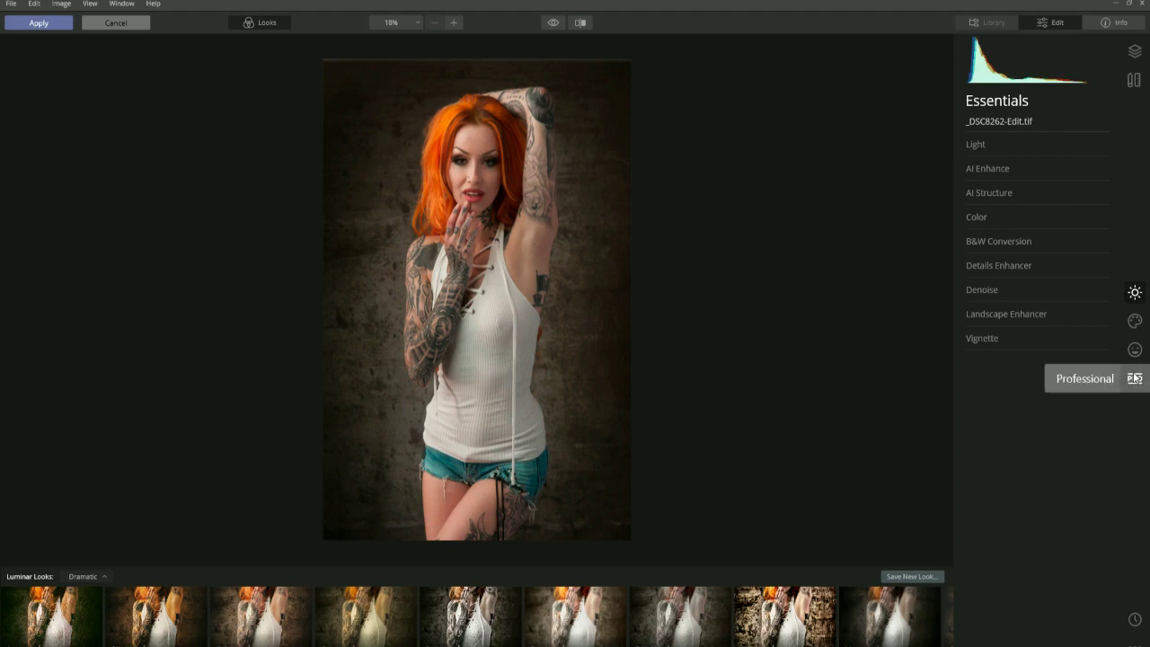
# Step: Open Dodge & Burn from the Professional tools and start painting with it
pyautogui.click(1124, 384)
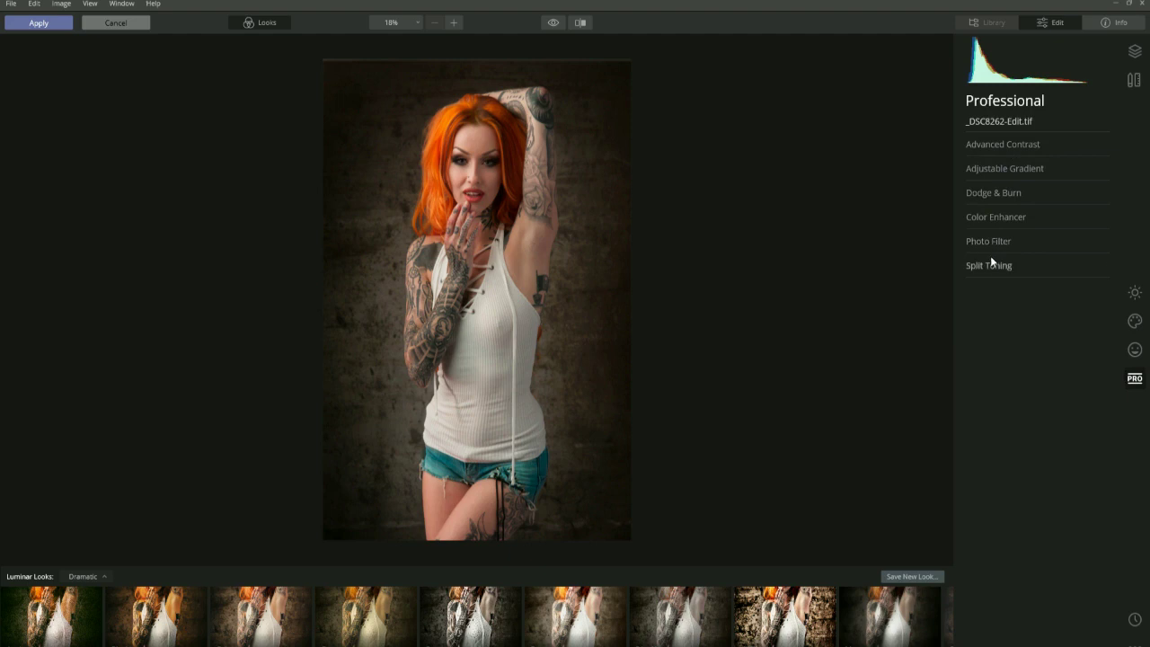
pyautogui.click(994, 191)
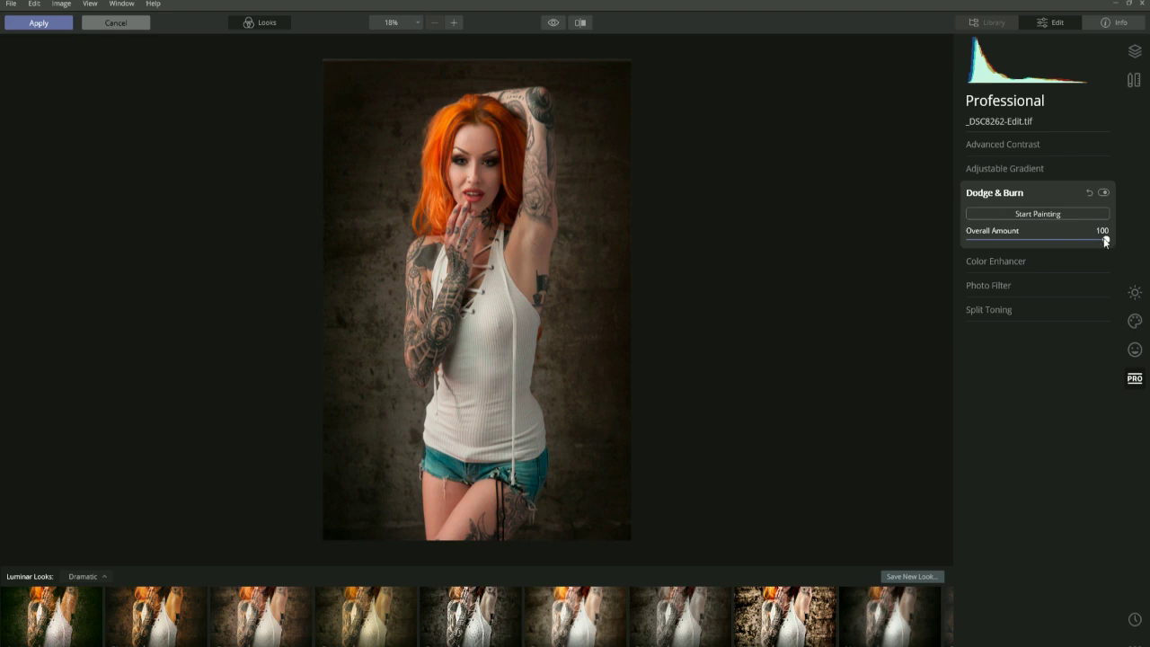
pyautogui.moveTo(1105, 241); pyautogui.dragTo(1040, 242)
pyautogui.click(1036, 215)
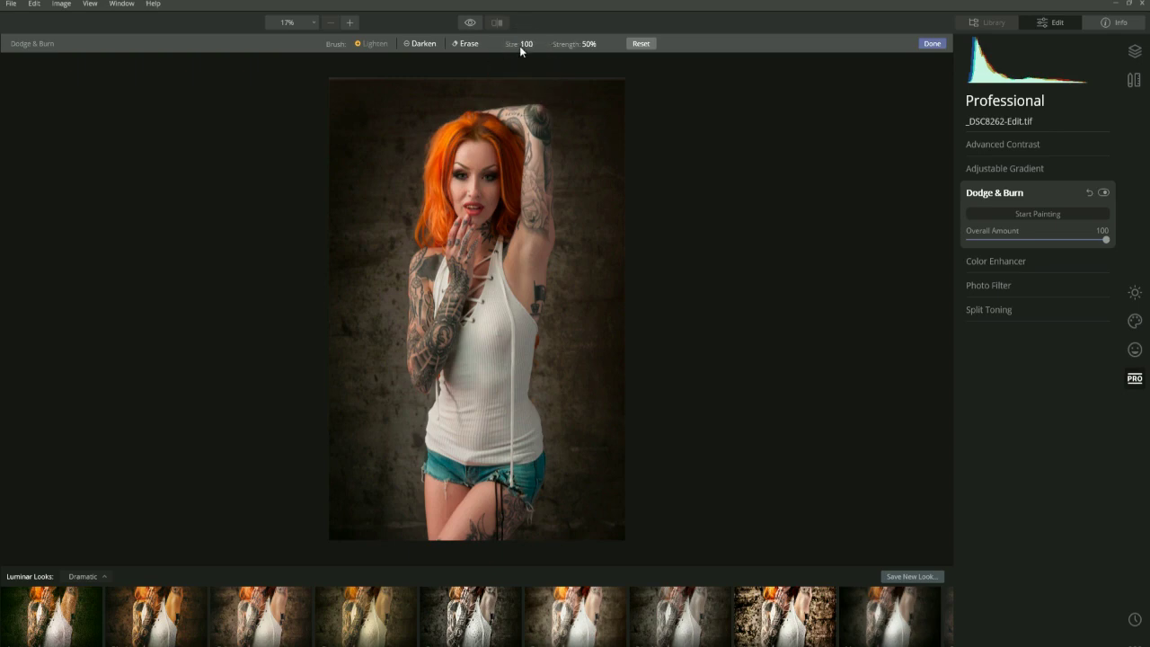
# Step: Set the Lighten brush to size 100 and strength 30%
pyautogui.press('[')
pyautogui.press('[')
pyautogui.press('[')
pyautogui.press(']')
pyautogui.press(']')
pyautogui.press(']')
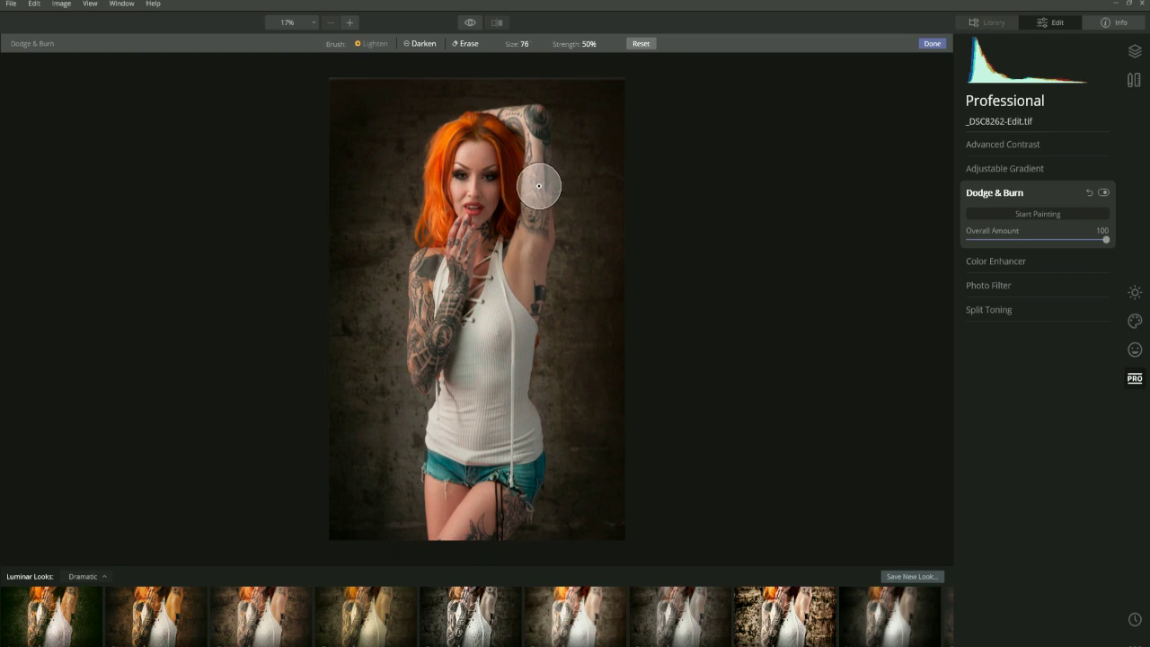
pyautogui.click(571, 48)
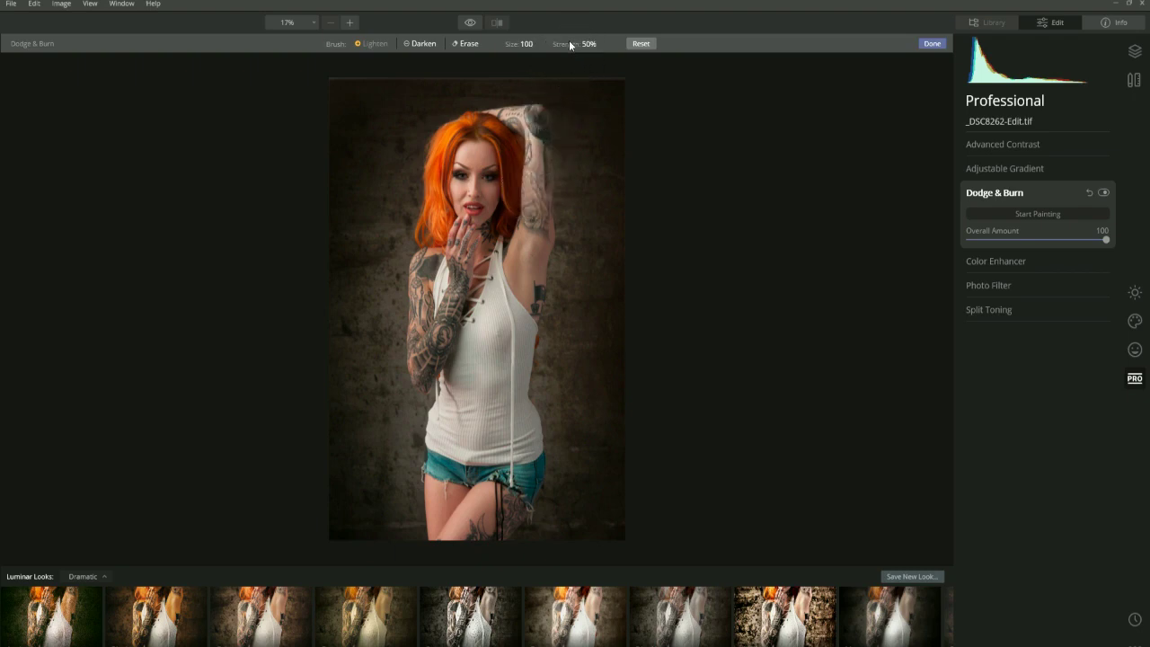
pyautogui.click(593, 45)
pyautogui.moveTo(595, 66); pyautogui.dragTo(582, 67)
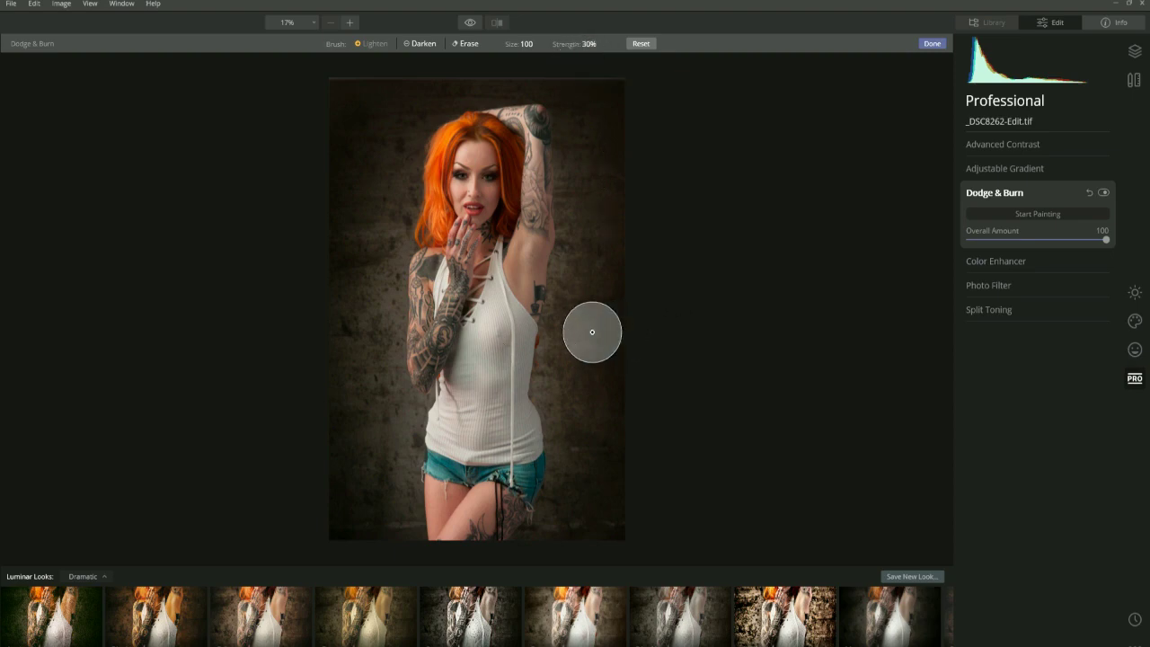
# Step: Examine the face at 100% zoom and makeup contouring diagrams in the browser for highlight and shadow placement
pyautogui.hotkey('ctrl', '1')
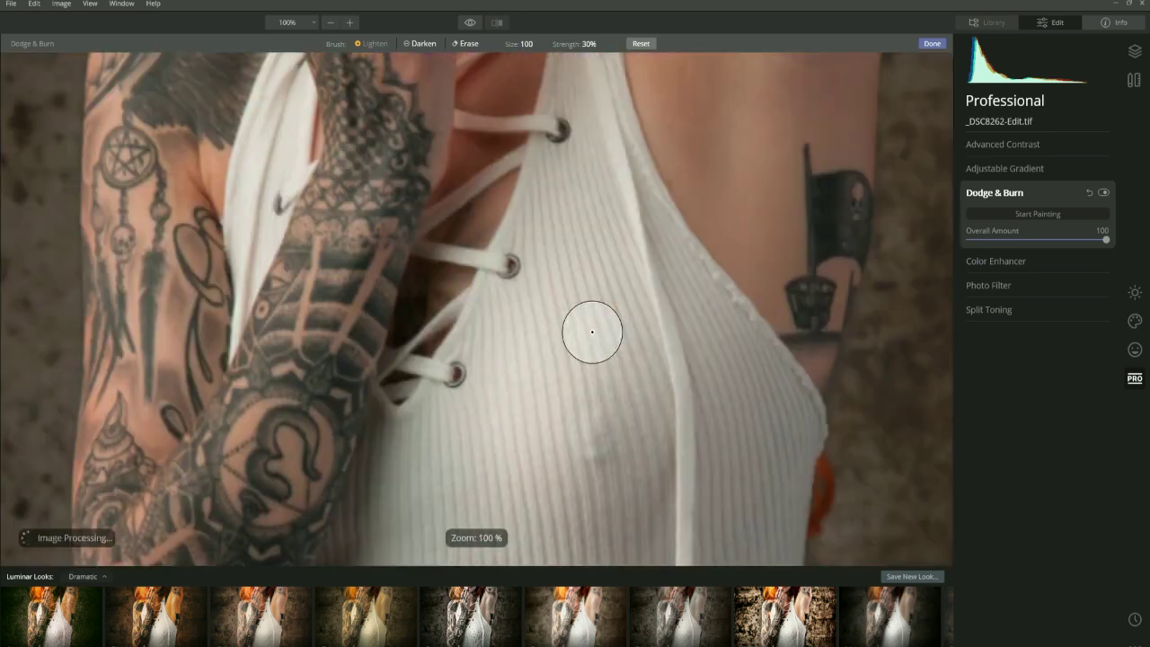
pyautogui.scroll(5, 563, 200)
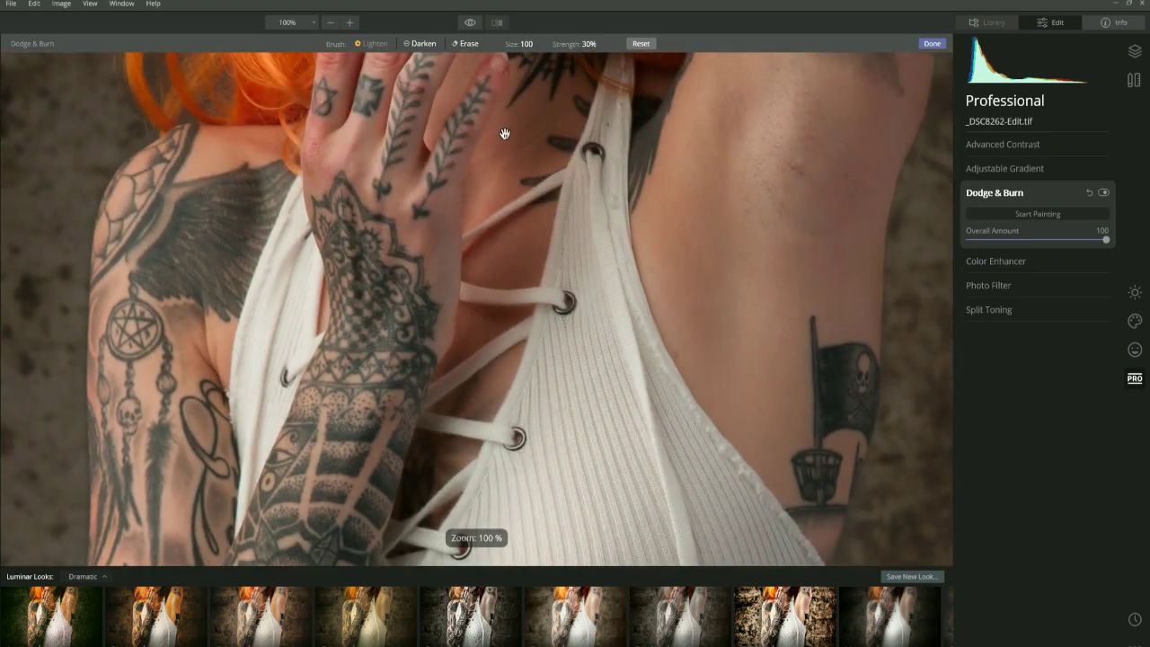
pyautogui.scroll(6, 518, 164)
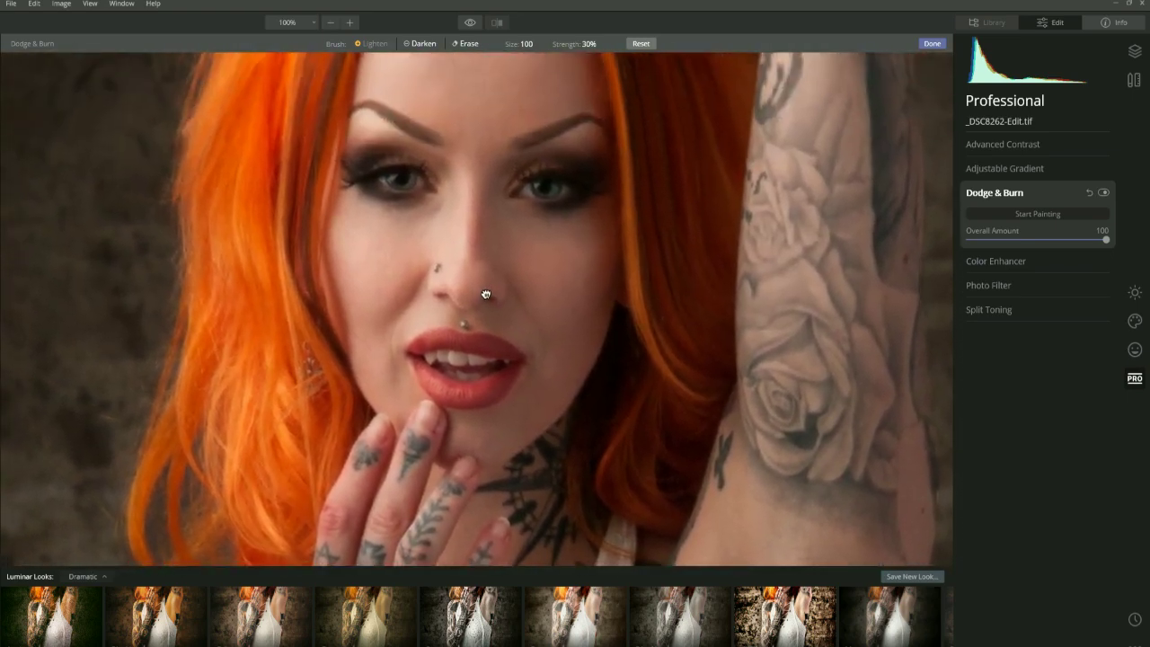
pyautogui.scroll(2, 490, 347)
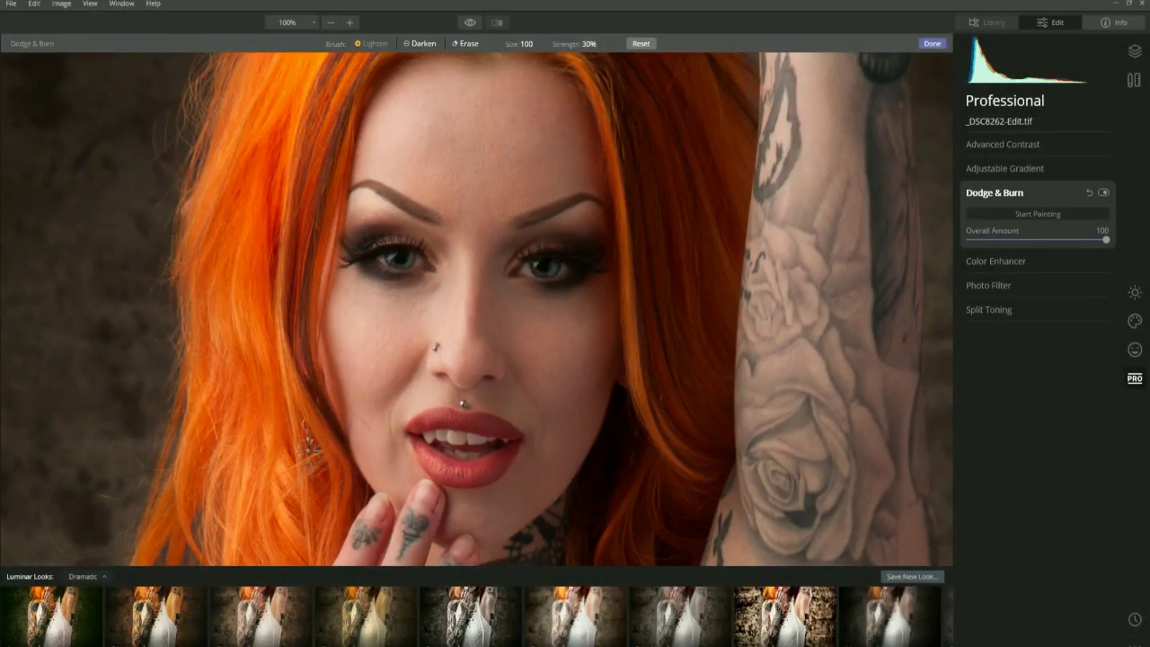
pyautogui.moveTo(1149, 6); pyautogui.dragTo(93, 2)
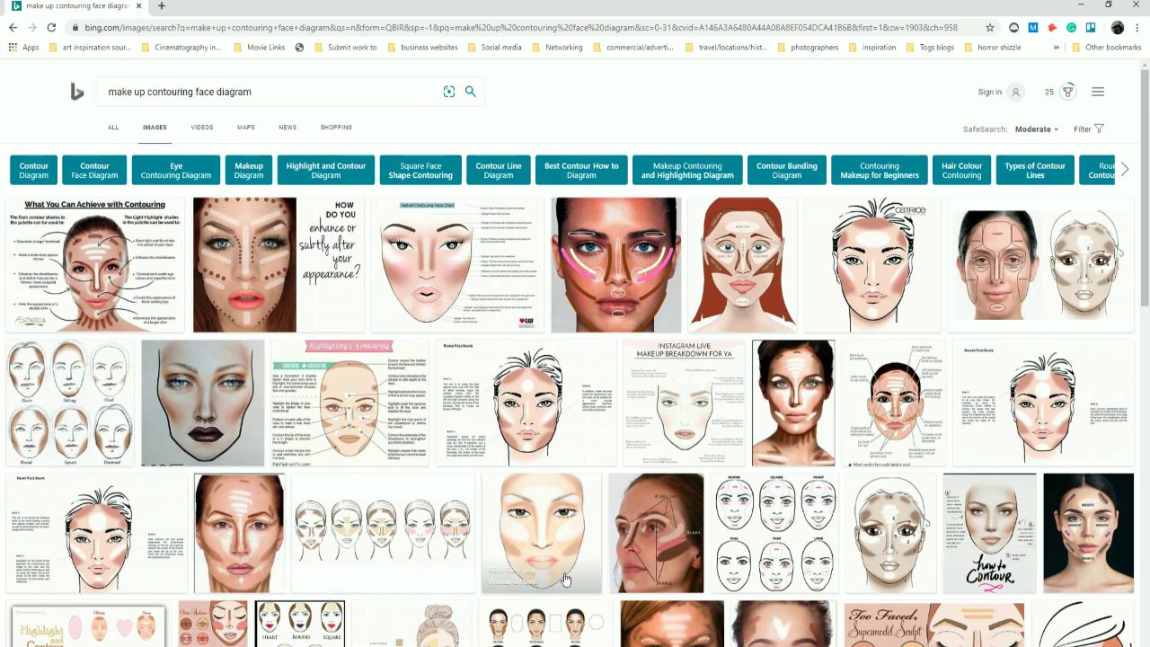
pyautogui.click(254, 525)
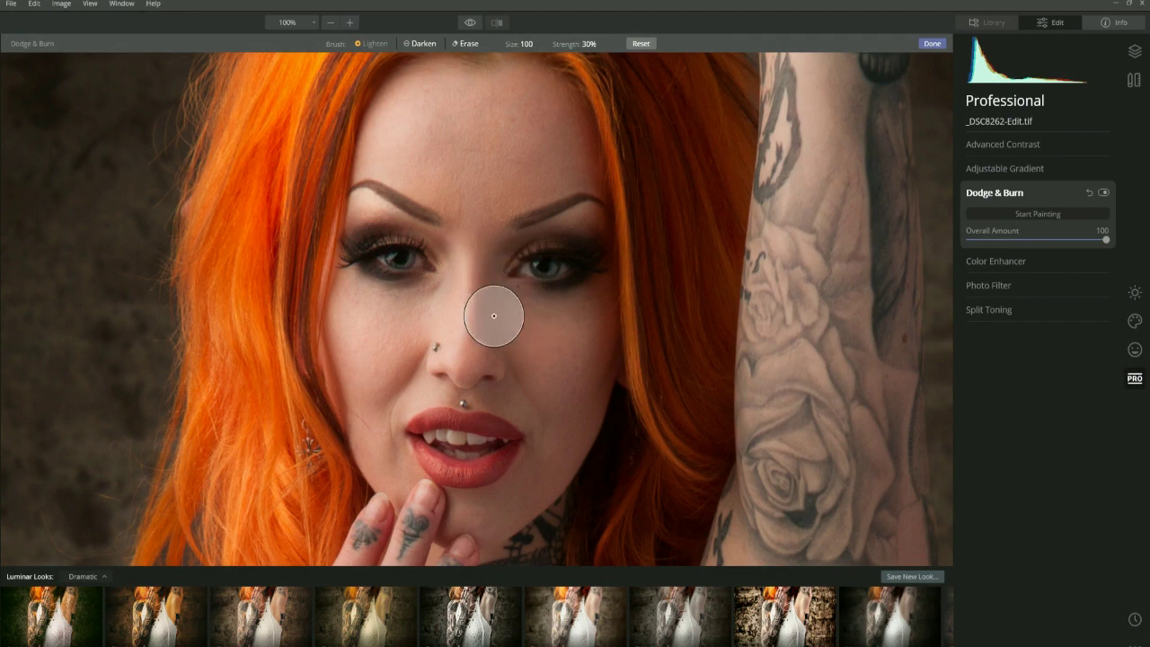
# Step: Reduce the Lighten brush to size 22 and set the Dodge & Burn overall amount to 49
pyautogui.press('[')
pyautogui.press('[')
pyautogui.press('[')
pyautogui.press('[')
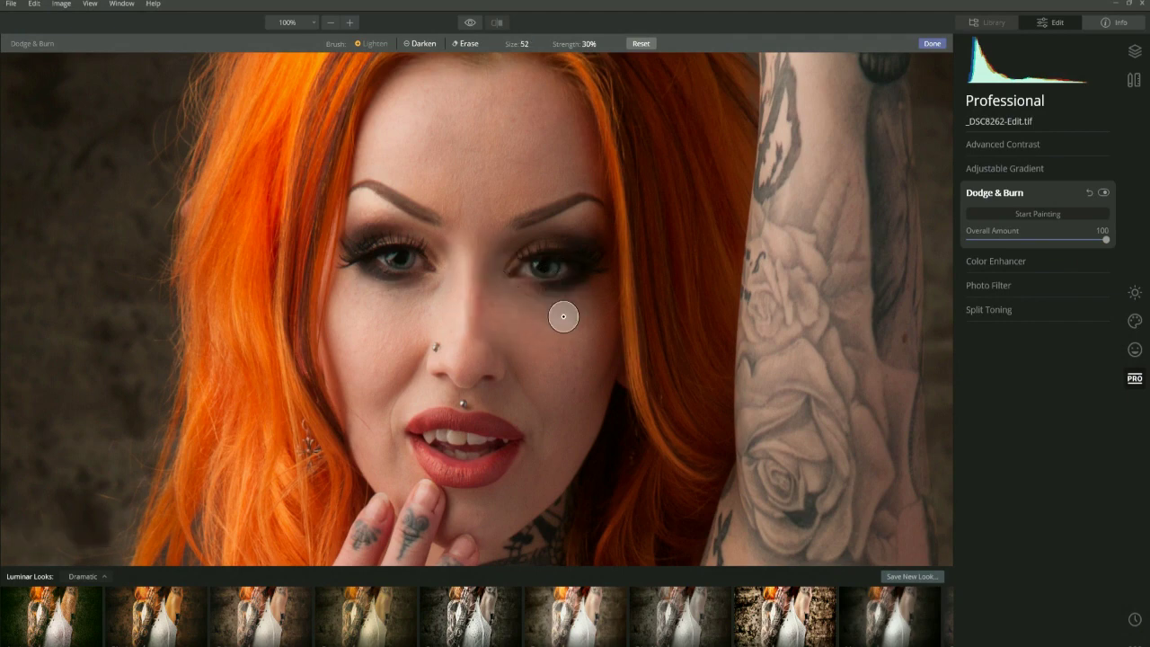
pyautogui.press('[')
pyautogui.press('[')
pyautogui.press('[')
pyautogui.press(']')
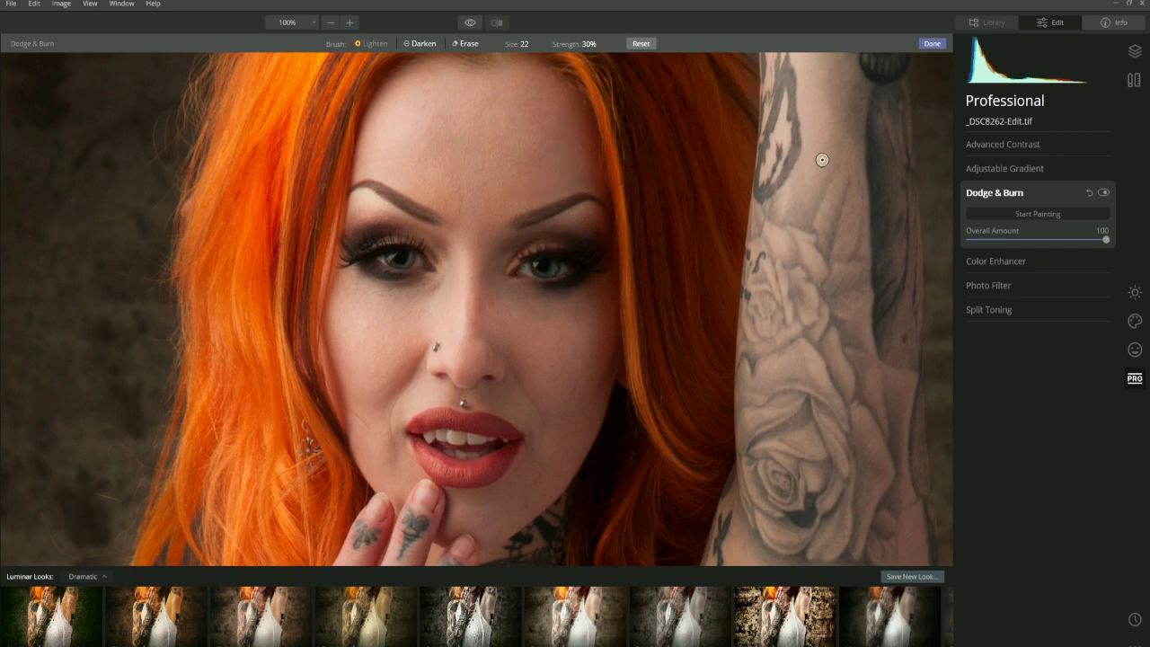
pyautogui.moveTo(1068, 240)
pyautogui.mouseDown()
pyautogui.moveTo(983, 244)
pyautogui.moveTo(1035, 245)
pyautogui.mouseUp()
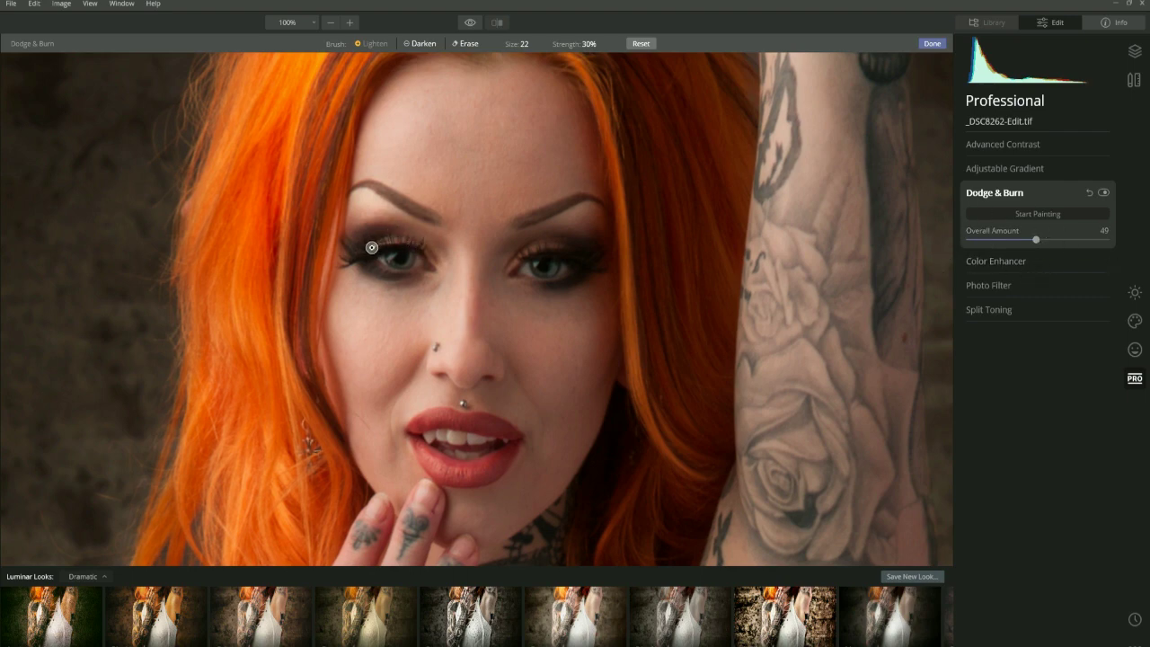
# Step: Lighten the irises of both eyes with a smaller brush at 30% strength
pyautogui.press('[')
pyautogui.press('[')
pyautogui.press('[')
pyautogui.press('[')
pyautogui.press('[')
pyautogui.press('[')
pyautogui.rightClick(530, 282)
pyautogui.click(376, 257)
pyautogui.rightClick(556, 264)
pyautogui.click(556, 265)
# Step: Lighten the forehead above the eyebrows with the brush between sizes 46 and 58
pyautogui.press(']')
pyautogui.press(']')
pyautogui.press(']')
pyautogui.press(']')
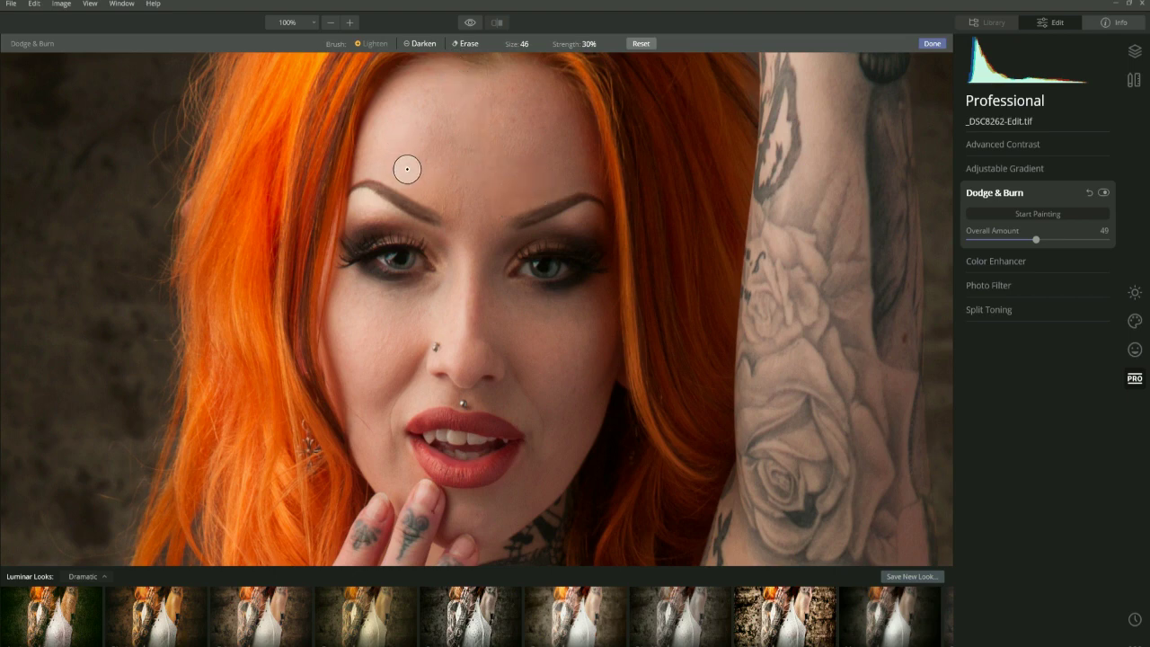
pyautogui.press(']')
pyautogui.press(']')
pyautogui.press(']')
pyautogui.press(']')
pyautogui.press(']')
pyautogui.press(']')
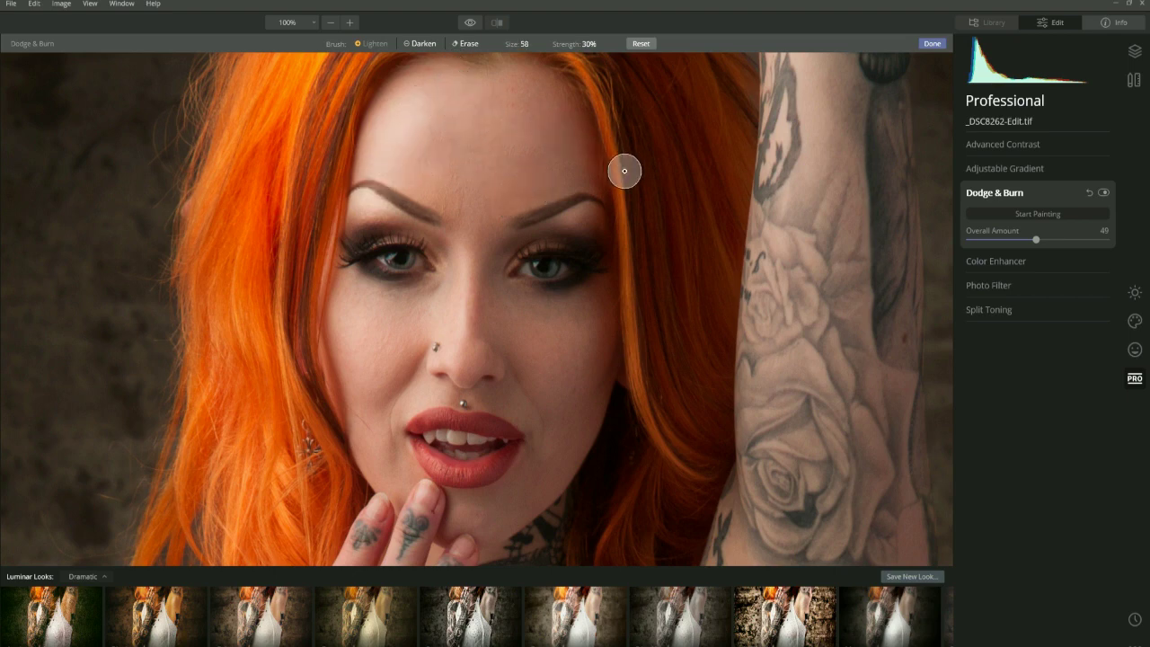
pyautogui.press('[')
pyautogui.press('[')
pyautogui.press('[')
pyautogui.press('[')
pyautogui.press('[')
pyautogui.press('[')
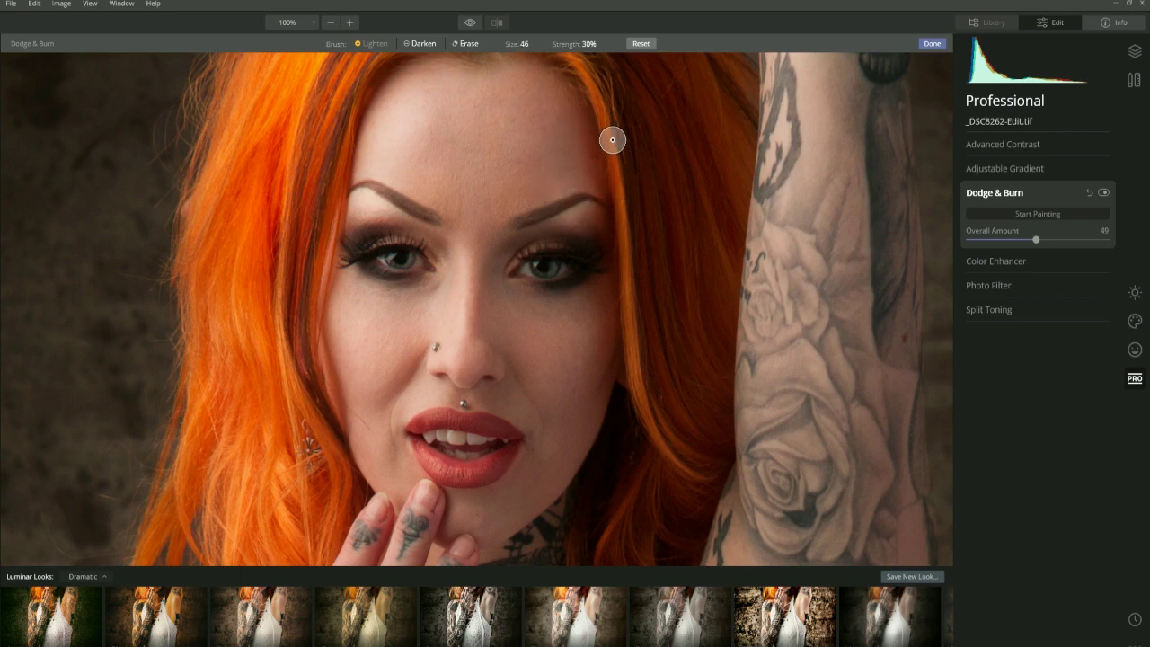
# Step: Lighten the centre of the forehead and the bridge of the nose with the brush at size 82
pyautogui.press(']')
pyautogui.press(']')
pyautogui.press(']')
pyautogui.press(']')
pyautogui.press(']')
pyautogui.press(']')
pyautogui.press(']')
pyautogui.press(']')
pyautogui.press(']')
pyautogui.press(']')
pyautogui.press(']')
pyautogui.press(']')
pyautogui.press('[')
pyautogui.press('[')
pyautogui.press('[')
pyautogui.press('[')
pyautogui.press('[')
pyautogui.press('[')
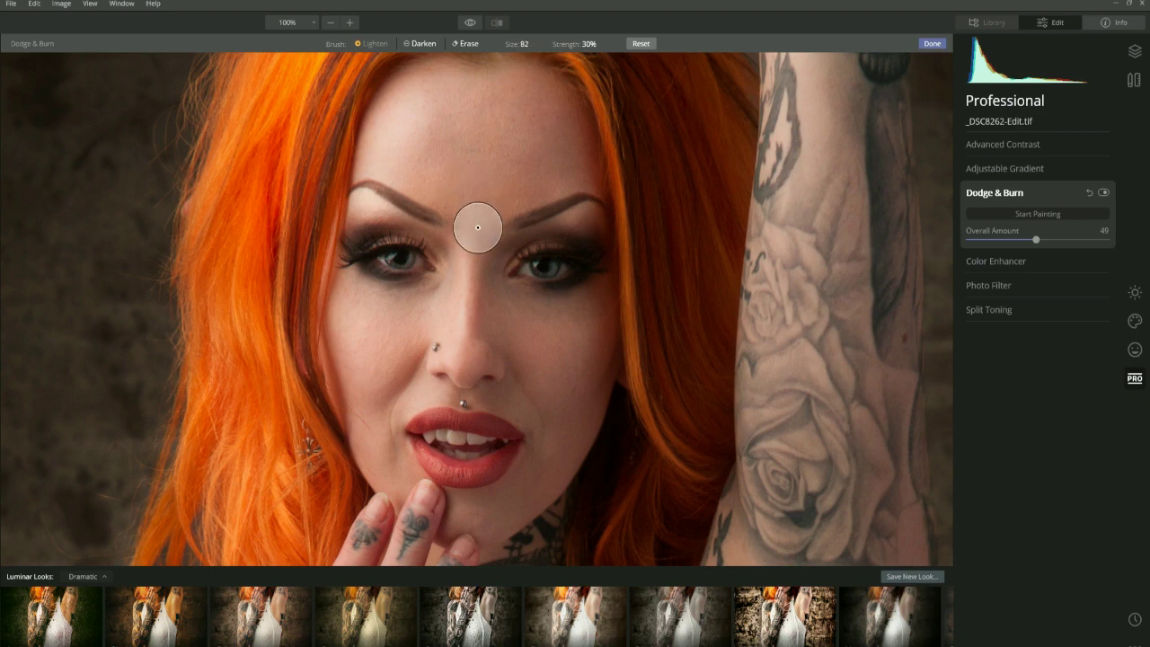
pyautogui.press('[')
pyautogui.press('[')
pyautogui.press('[')
pyautogui.press('[')
pyautogui.press('[')
pyautogui.press('[')
pyautogui.press('[')
pyautogui.press('[')
pyautogui.press('[')
pyautogui.press('[')
pyautogui.press('[')
pyautogui.press('[')
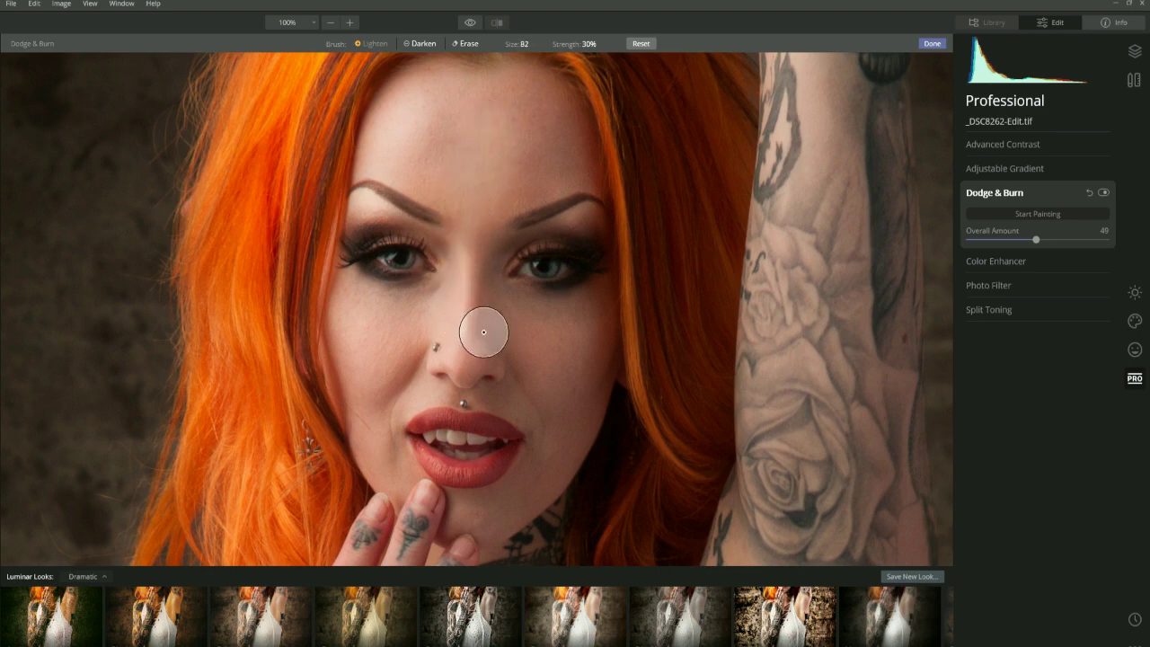
# Step: Set the overall amount to 50 and lighten the lower lip with the brush at size 22
pyautogui.press('[')
pyautogui.press('[')
pyautogui.press('[')
pyautogui.press('[')
pyautogui.press('[')
pyautogui.press('[')
pyautogui.press('[')
pyautogui.press('[')
pyautogui.press('[')
pyautogui.press('[')
pyautogui.press('[')
pyautogui.press('[')
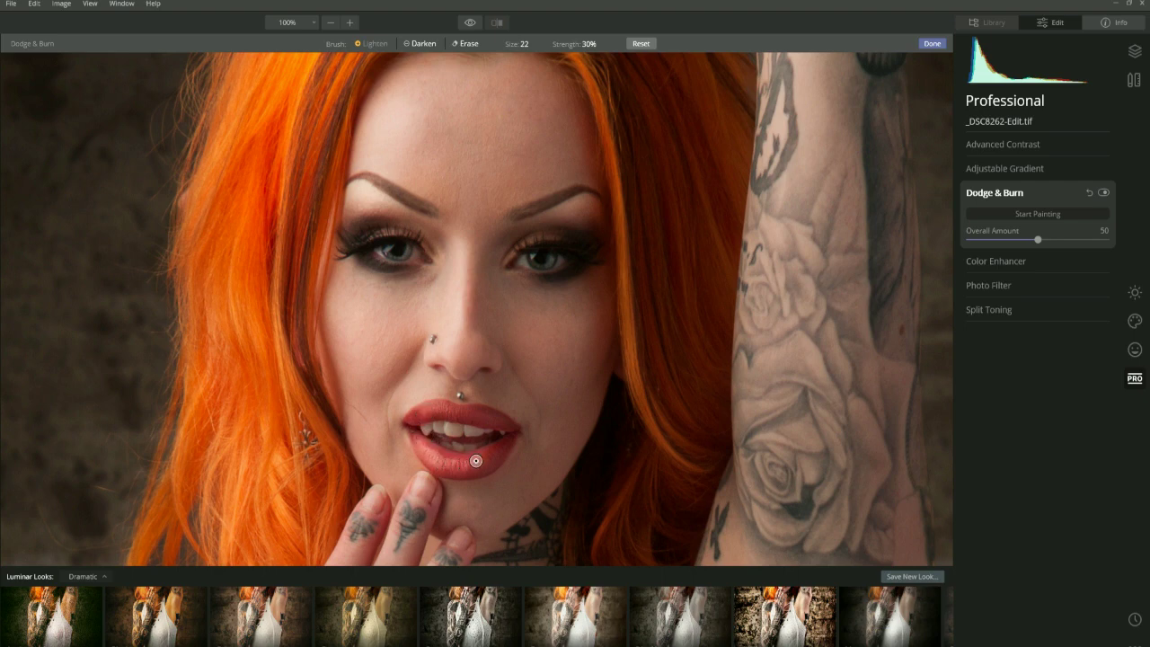
pyautogui.press('[')
pyautogui.press('[')
pyautogui.press('[')
pyautogui.press('[')
pyautogui.press('[')
pyautogui.press('[')
# Step: Lighten the cheek below the eye with the brush at size 70
pyautogui.press(']')
pyautogui.press(']')
pyautogui.press(']')
pyautogui.press(']')
pyautogui.press(']')
pyautogui.press(']')
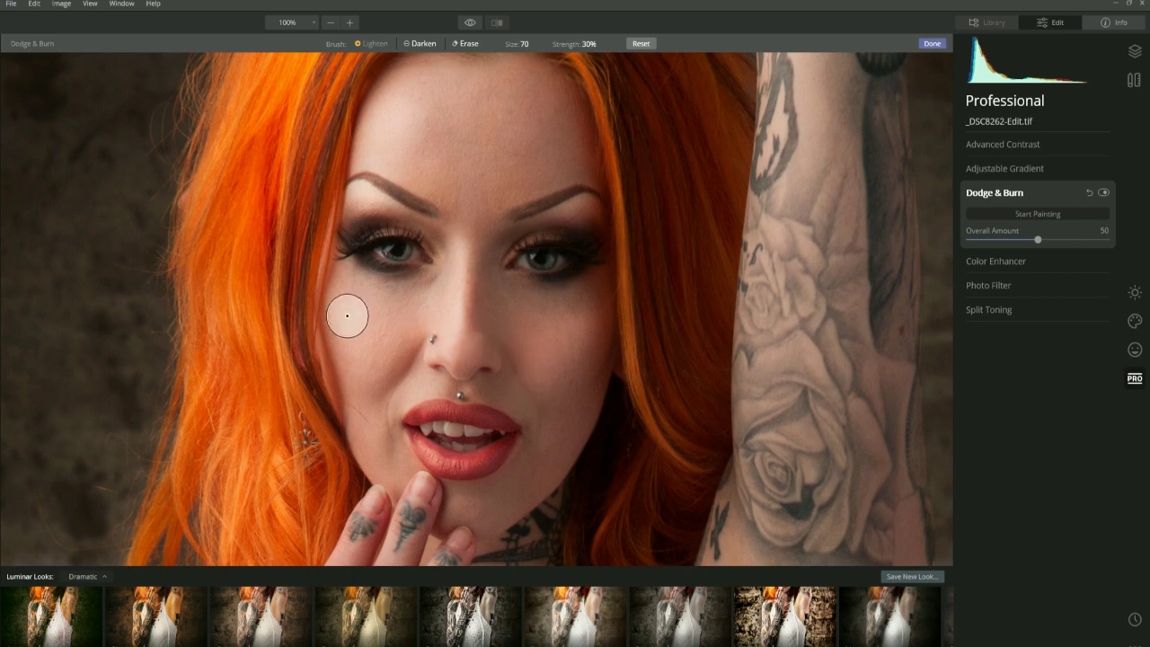
# Step: Lighten the fine details around the eyes with the brush at size 10
pyautogui.press('[')
pyautogui.press('[')
pyautogui.press('[')
pyautogui.press('[')
pyautogui.press('[')
pyautogui.press('[')
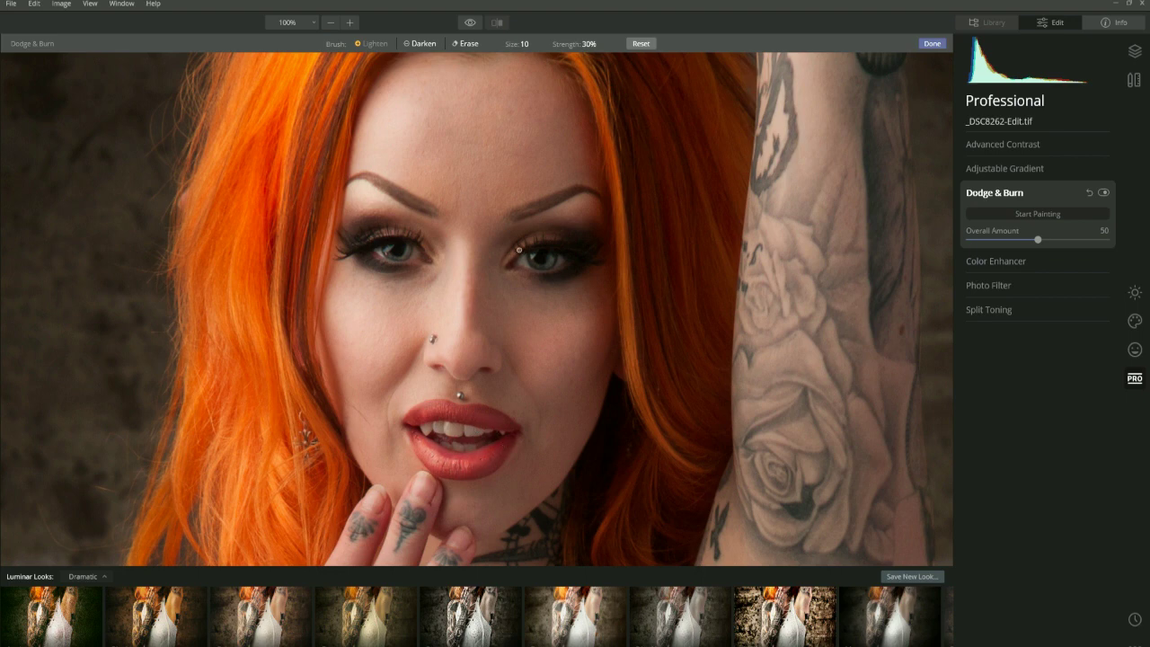
# Step: Enlarge the brush to size 130 and lighten the middle of the forehead
pyautogui.moveTo(535, 134); pyautogui.dragTo(506, 197)
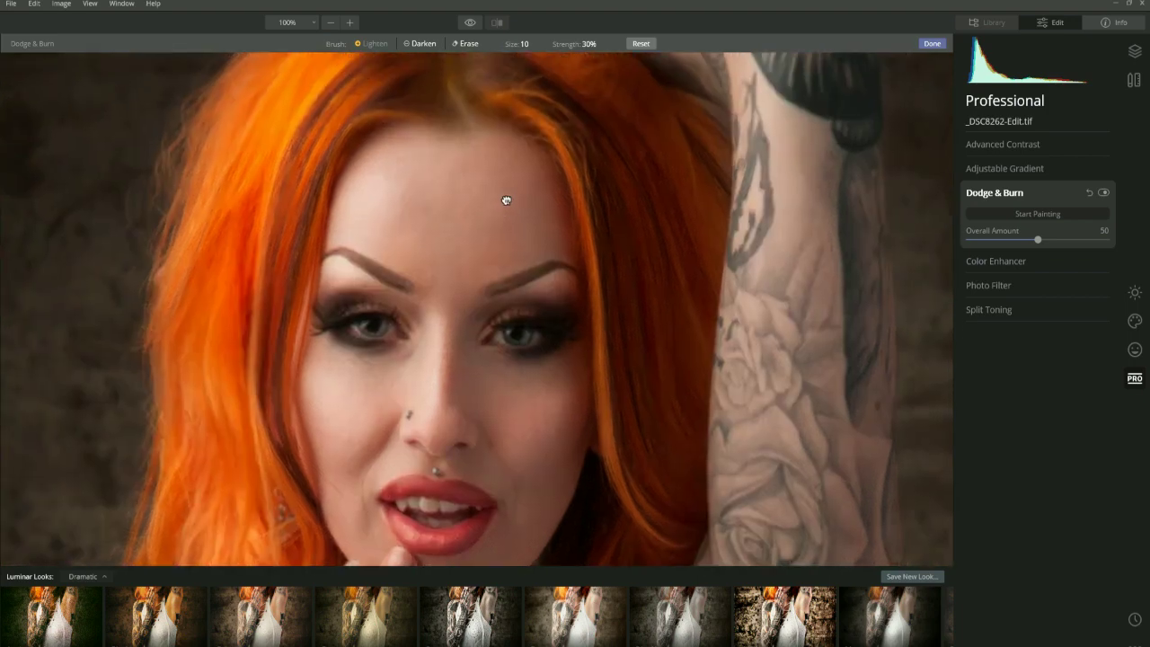
pyautogui.press(']')
pyautogui.press(']')
pyautogui.press(']')
pyautogui.press(']')
pyautogui.press(']')
pyautogui.press(']')
pyautogui.press(']')
pyautogui.press(']')
pyautogui.press(']')
pyautogui.press(']')
pyautogui.press(']')
pyautogui.press(']')
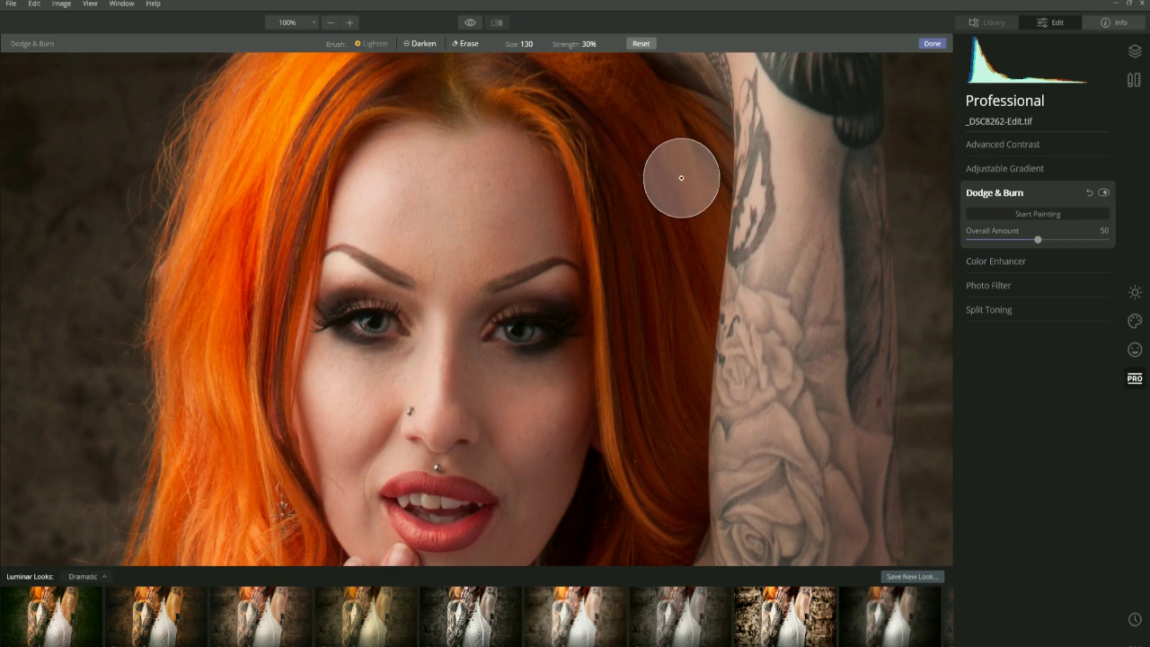
pyautogui.click(452, 216)
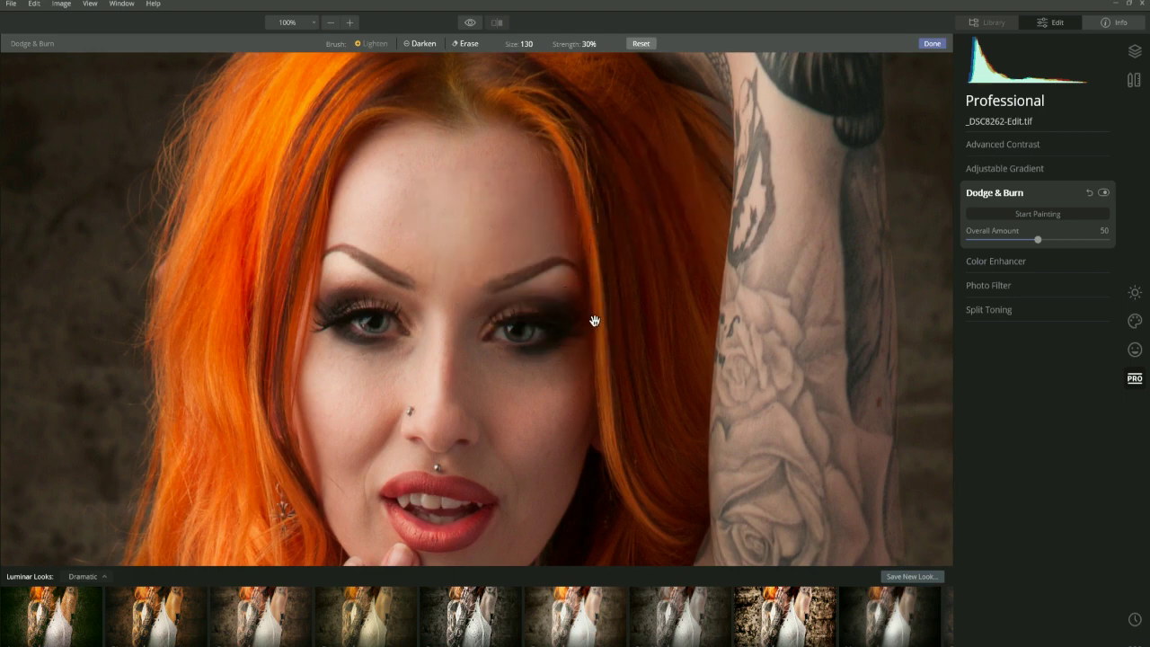
# Step: Lighten the hair strands on the left side of the head with the brush at size 10
pyautogui.press('[')
pyautogui.press('[')
pyautogui.press('[')
pyautogui.press('[')
pyautogui.press('[')
pyautogui.press('[')
pyautogui.press('[')
pyautogui.press('[')
pyautogui.press('[')
pyautogui.press('[')
pyautogui.press('[')
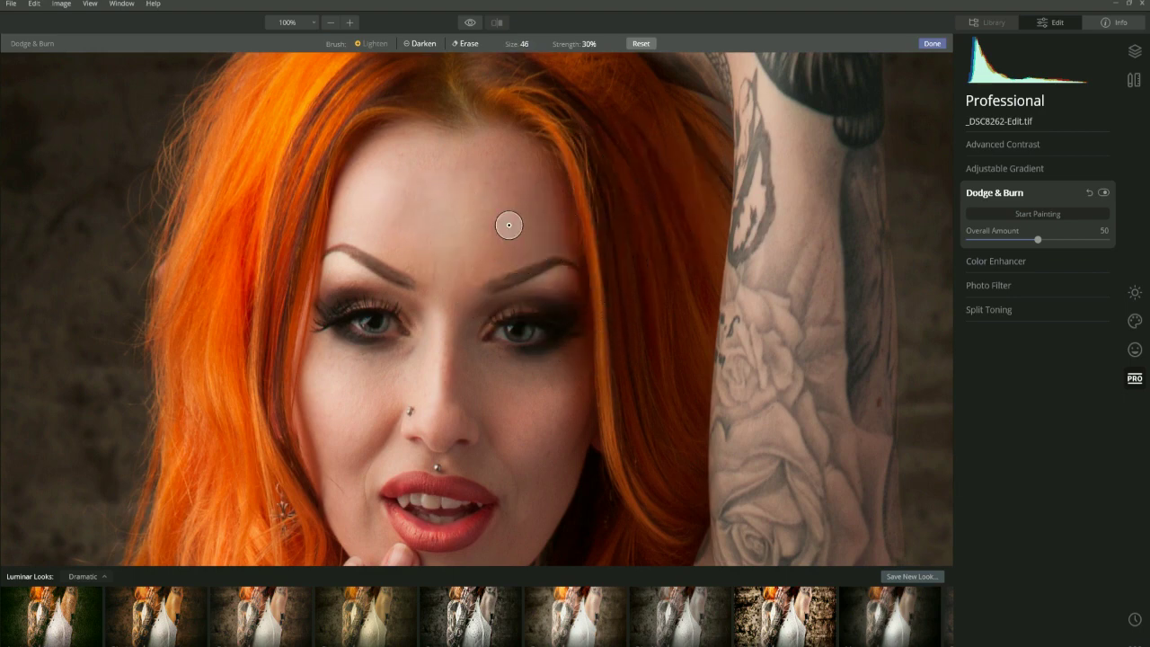
pyautogui.scroll(3, 505, 304)
pyautogui.hscroll(-2, 505, 303)
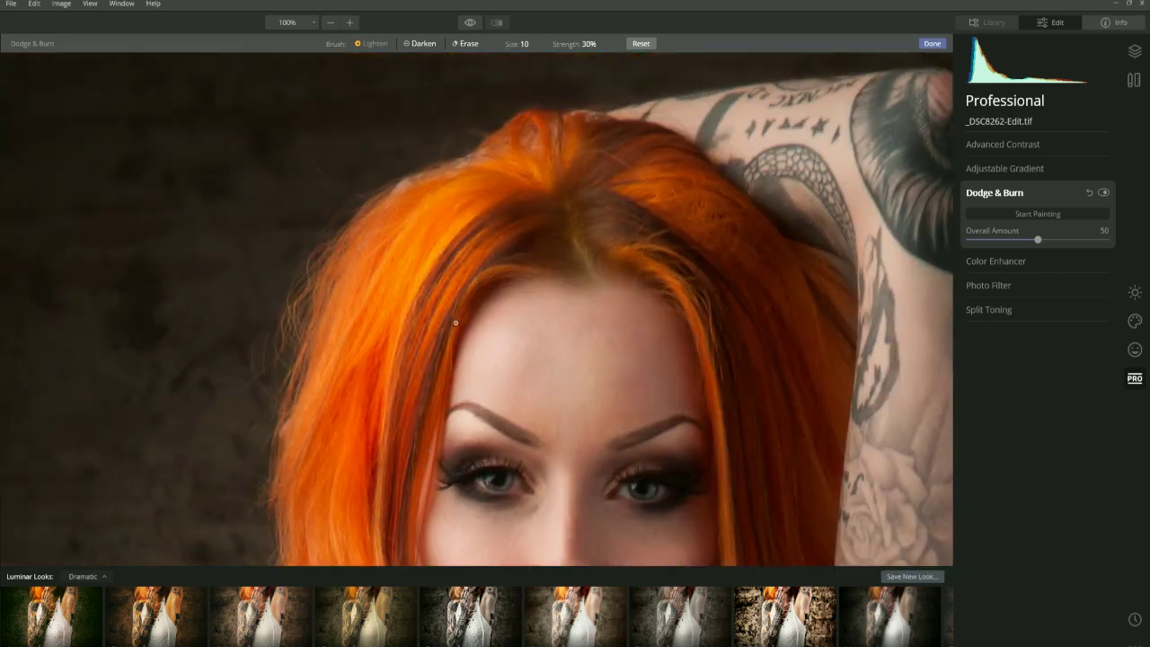
pyautogui.moveTo(478, 207); pyautogui.dragTo(416, 328)
pyautogui.moveTo(418, 218)
pyautogui.mouseDown()
pyautogui.moveTo(356, 292)
pyautogui.moveTo(416, 239)
pyautogui.moveTo(355, 343)
pyautogui.mouseUp()
pyautogui.moveTo(382, 300)
pyautogui.mouseDown()
pyautogui.moveTo(379, 333)
pyautogui.moveTo(354, 314)
pyautogui.mouseUp()
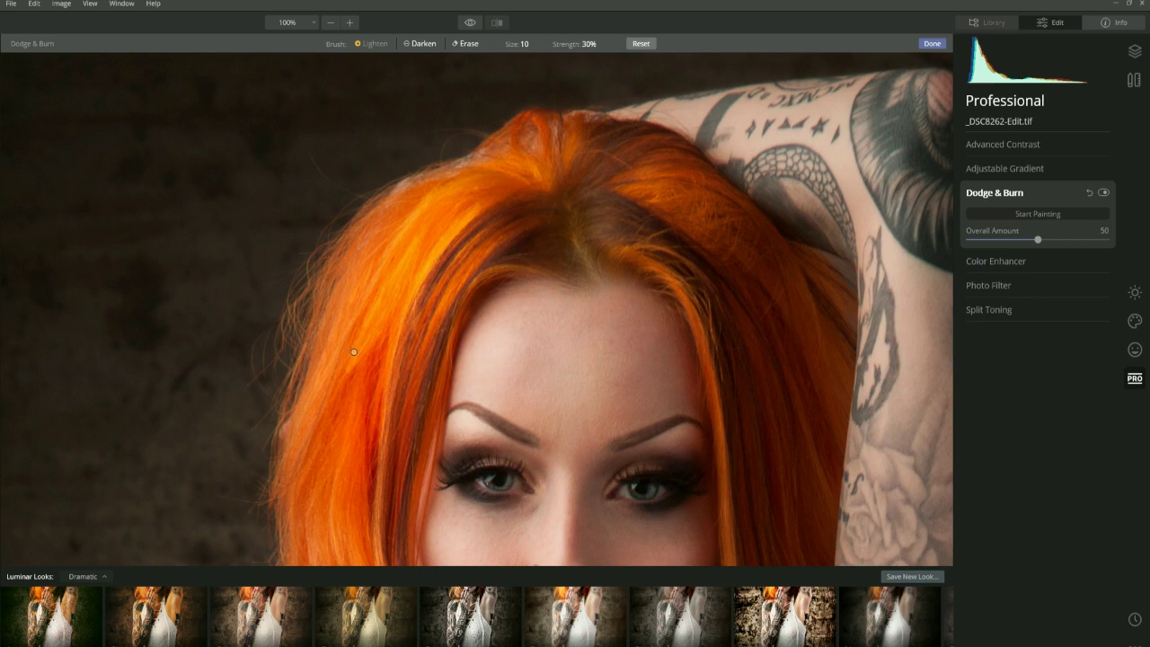
# Step: Lighten the hair along the parting and the right side of the head with the brush at size 46
pyautogui.hscroll(5, 398, 219)
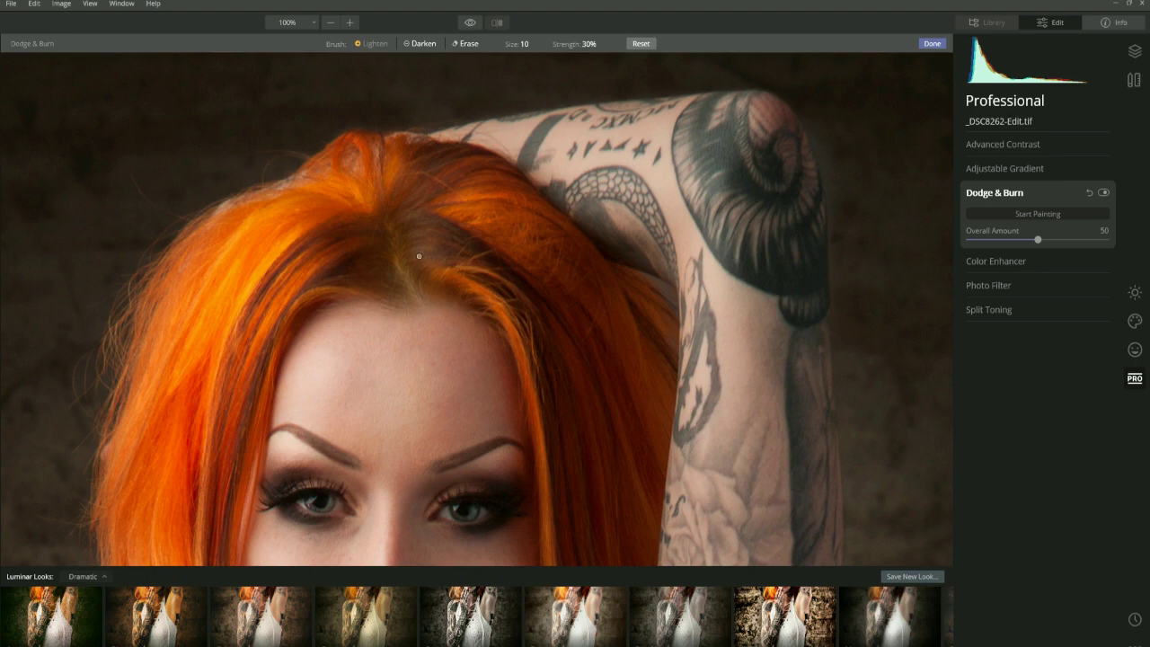
pyautogui.press(']')
pyautogui.press(']')
pyautogui.press(']')
pyautogui.press(']')
pyautogui.moveTo(526, 405); pyautogui.dragTo(429, 275)
pyautogui.moveTo(416, 350); pyautogui.dragTo(575, 219)
pyautogui.moveTo(511, 322); pyautogui.dragTo(605, 321)
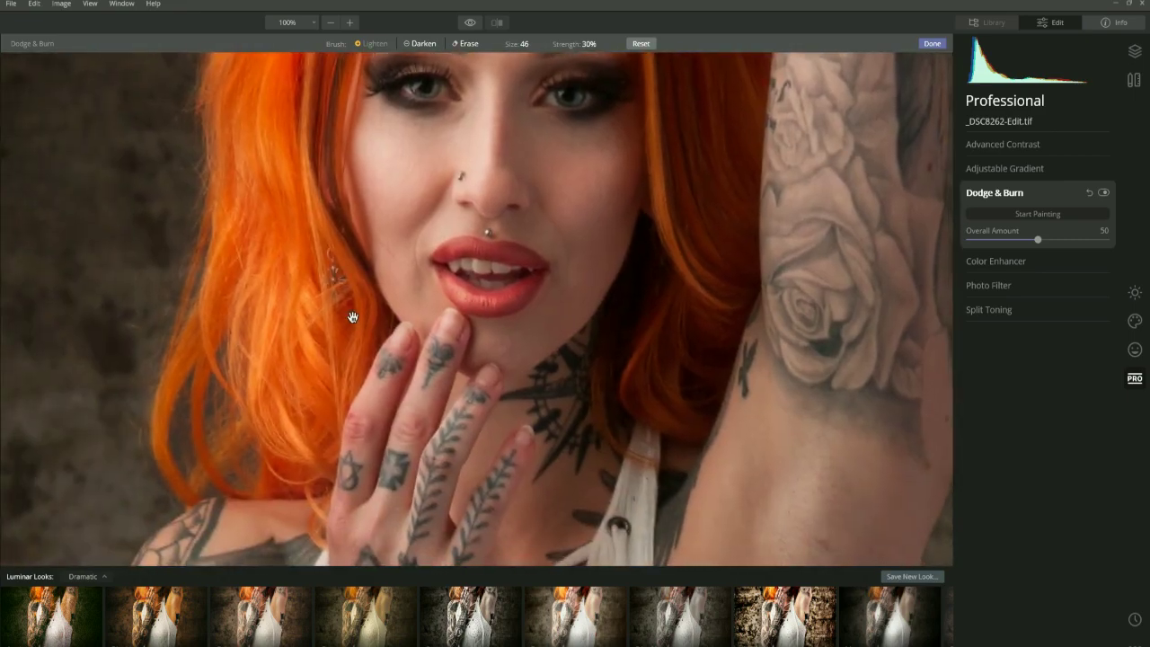
# Step: Lighten the fine hair strands down the left side of the head with the brush at size 10
pyautogui.moveTo(331, 280); pyautogui.dragTo(390, 390)
pyautogui.press('[')
pyautogui.press('[')
pyautogui.press('[')
pyautogui.press('[')
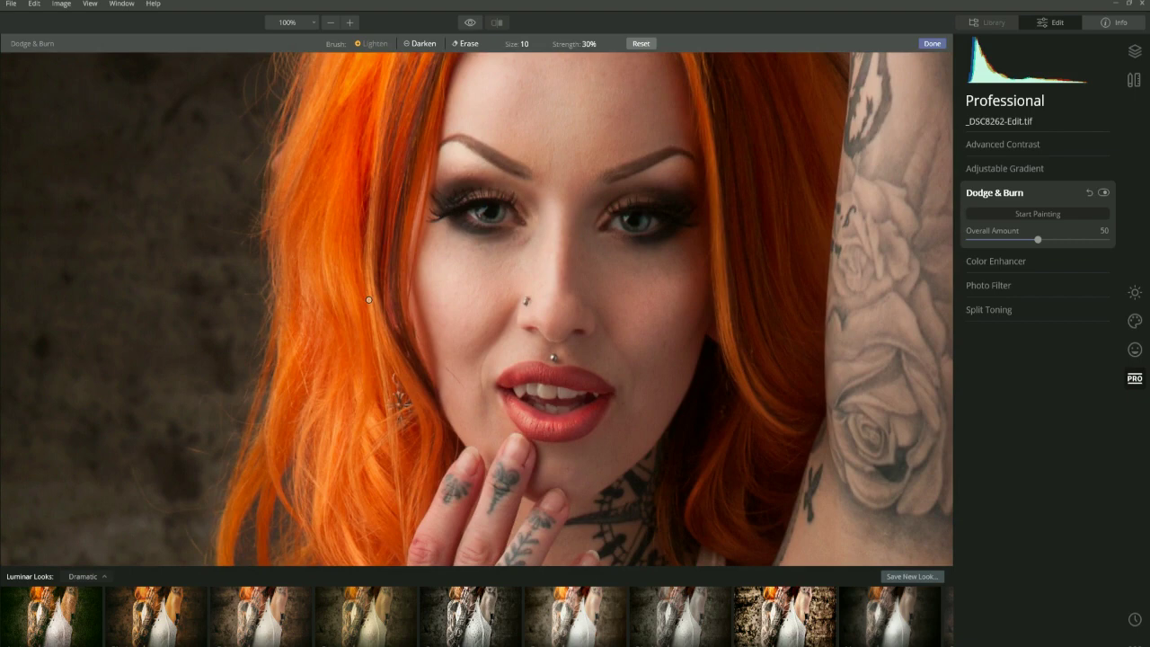
pyautogui.moveTo(382, 74)
pyautogui.mouseDown()
pyautogui.moveTo(367, 259)
pyautogui.moveTo(408, 508)
pyautogui.mouseUp()
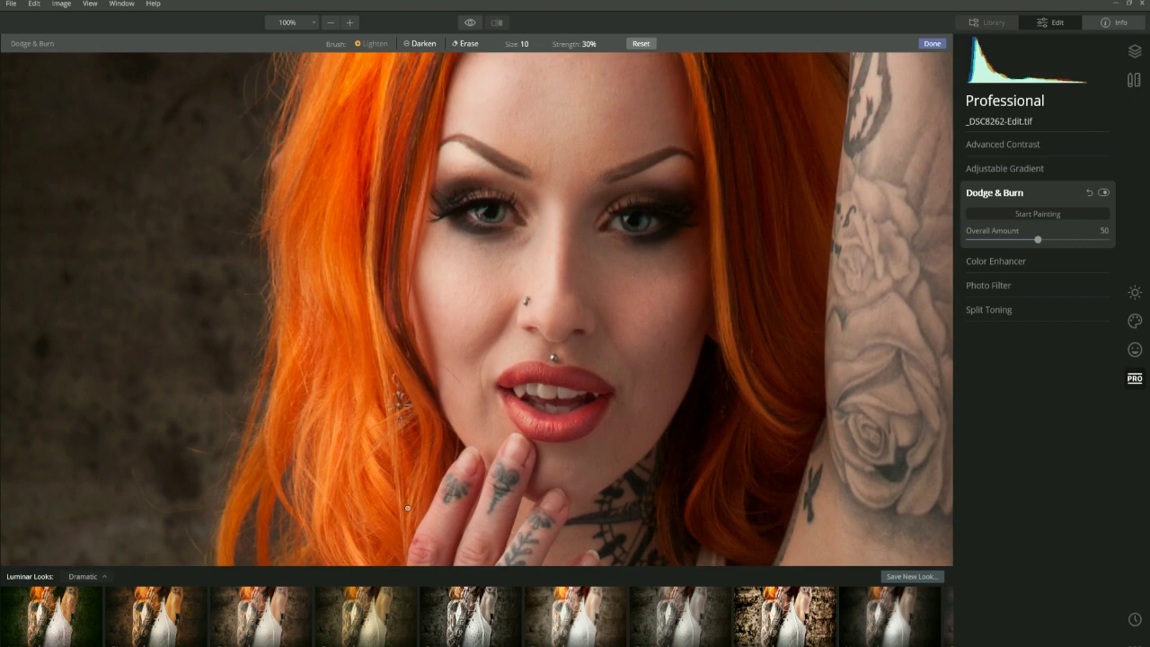
pyautogui.moveTo(385, 330); pyautogui.dragTo(424, 454)
pyautogui.moveTo(367, 416)
pyautogui.mouseDown()
pyautogui.moveTo(381, 497)
pyautogui.moveTo(342, 473)
pyautogui.moveTo(341, 412)
pyautogui.moveTo(322, 411)
pyautogui.mouseUp()
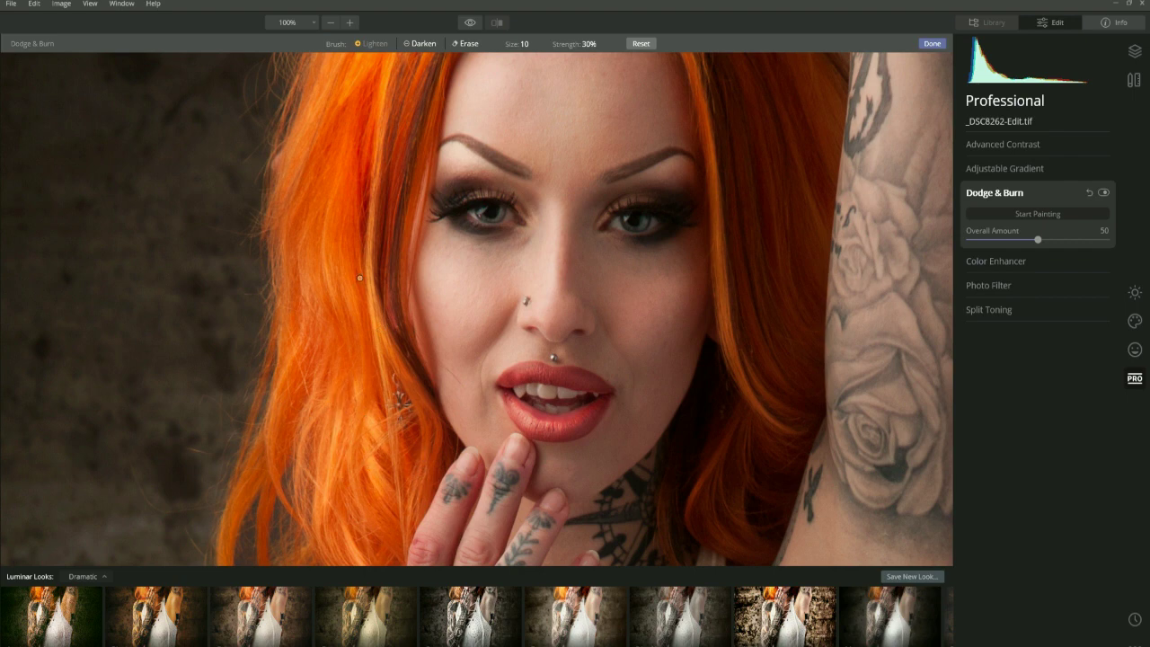
pyautogui.moveTo(337, 172); pyautogui.dragTo(334, 285)
pyautogui.moveTo(303, 287)
pyautogui.mouseDown()
pyautogui.moveTo(320, 186)
pyautogui.moveTo(307, 231)
pyautogui.moveTo(300, 189)
pyautogui.mouseUp()
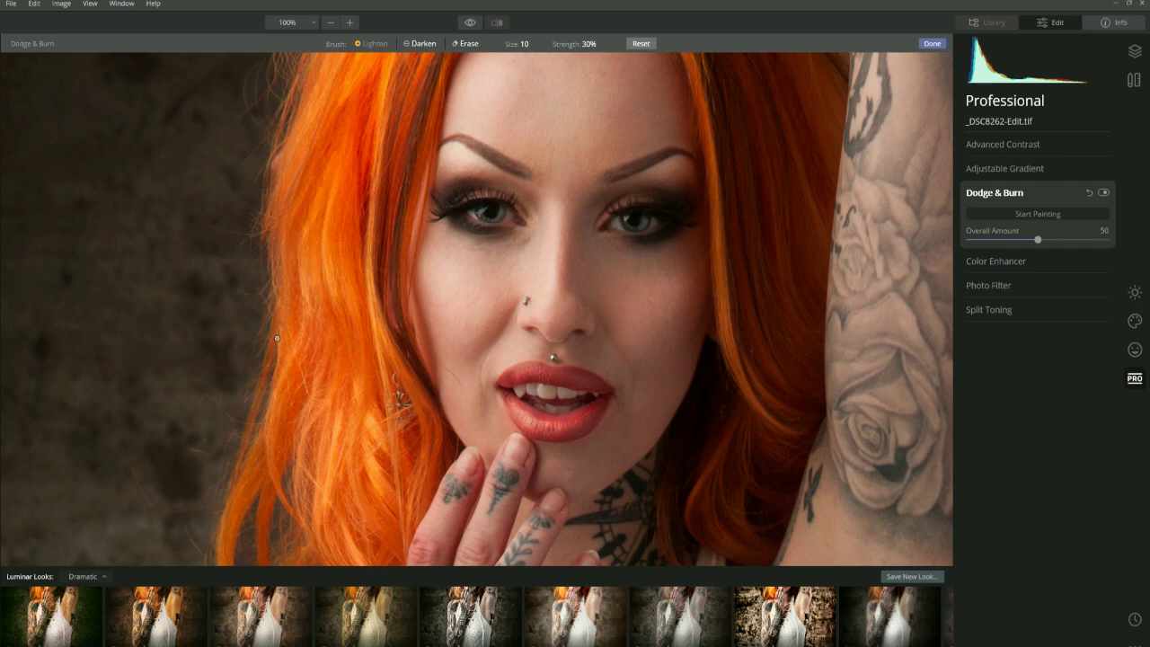
pyautogui.scroll(5, 377, 287)
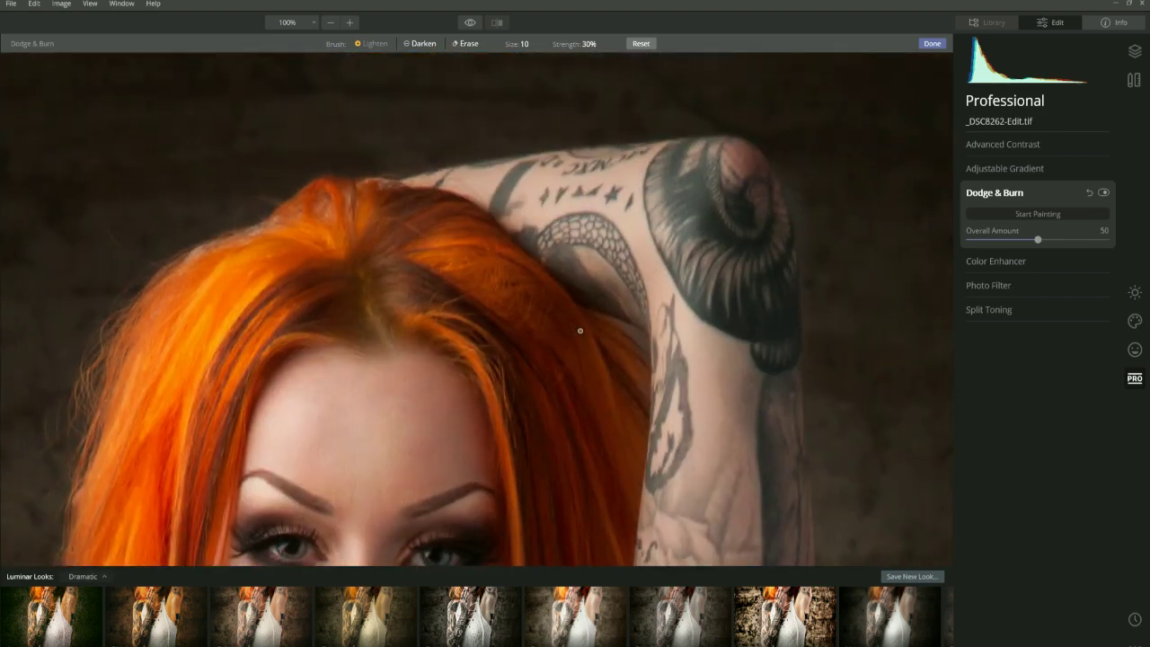
pyautogui.moveTo(585, 419); pyautogui.dragTo(603, 266)
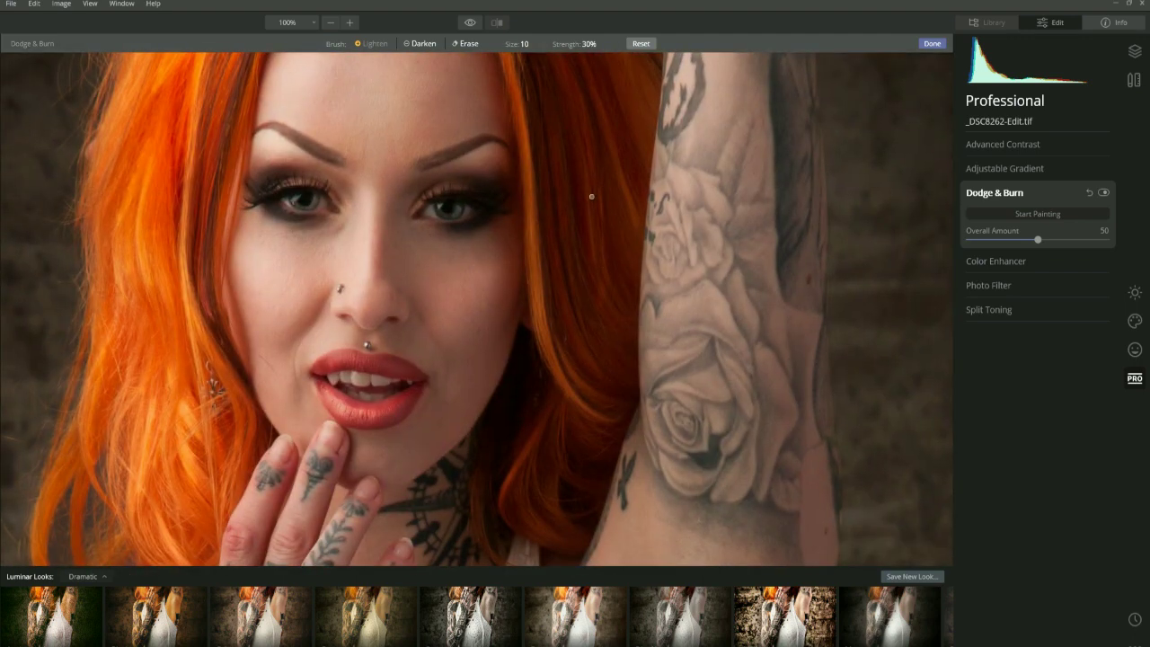
# Step: Switch to darkening at 13% strength and darken the right side of the forehead and face with the brush at size 82
pyautogui.press('x')
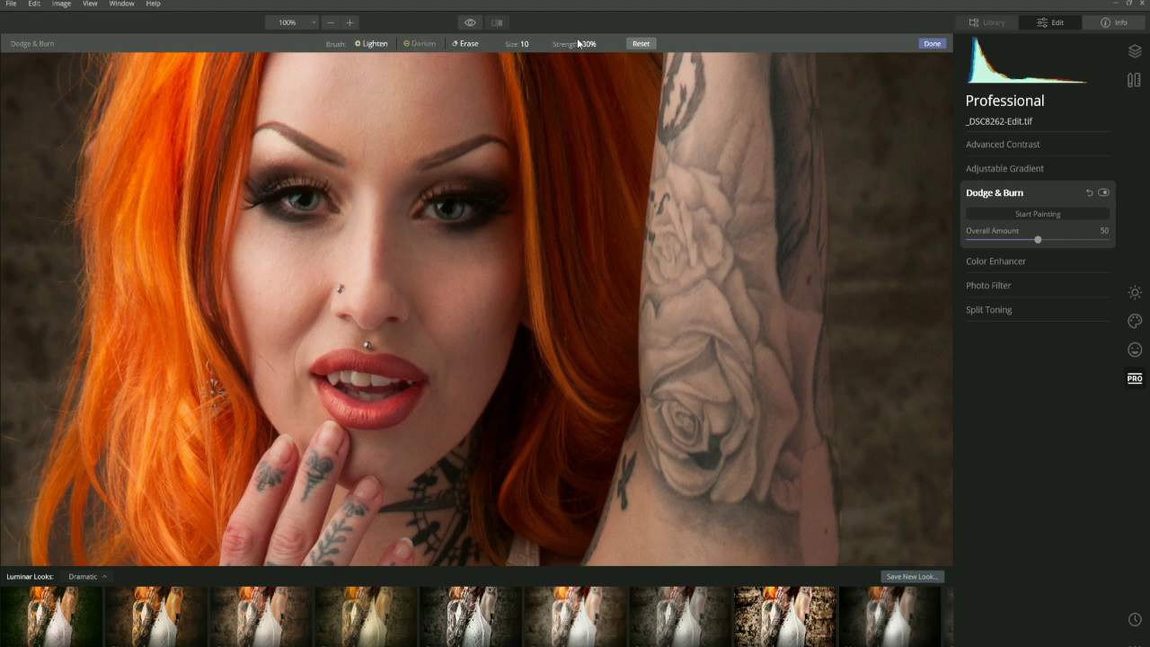
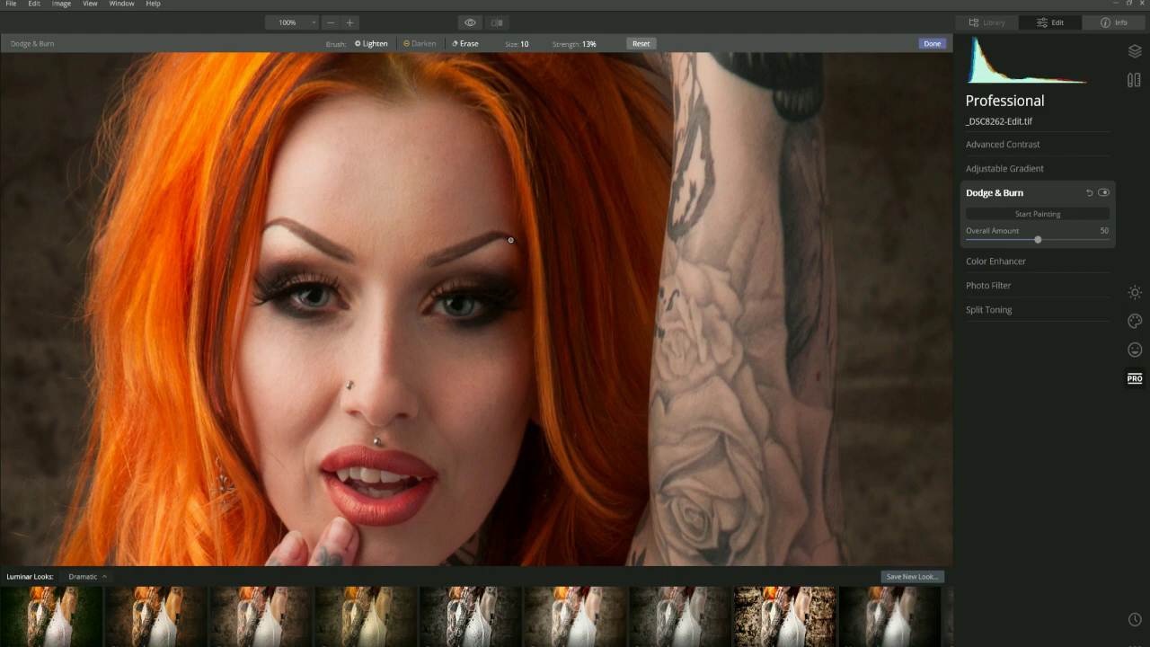
pyautogui.press(']')
pyautogui.press(']')
pyautogui.press(']')
pyautogui.press(']')
pyautogui.press(']')
pyautogui.press(']')
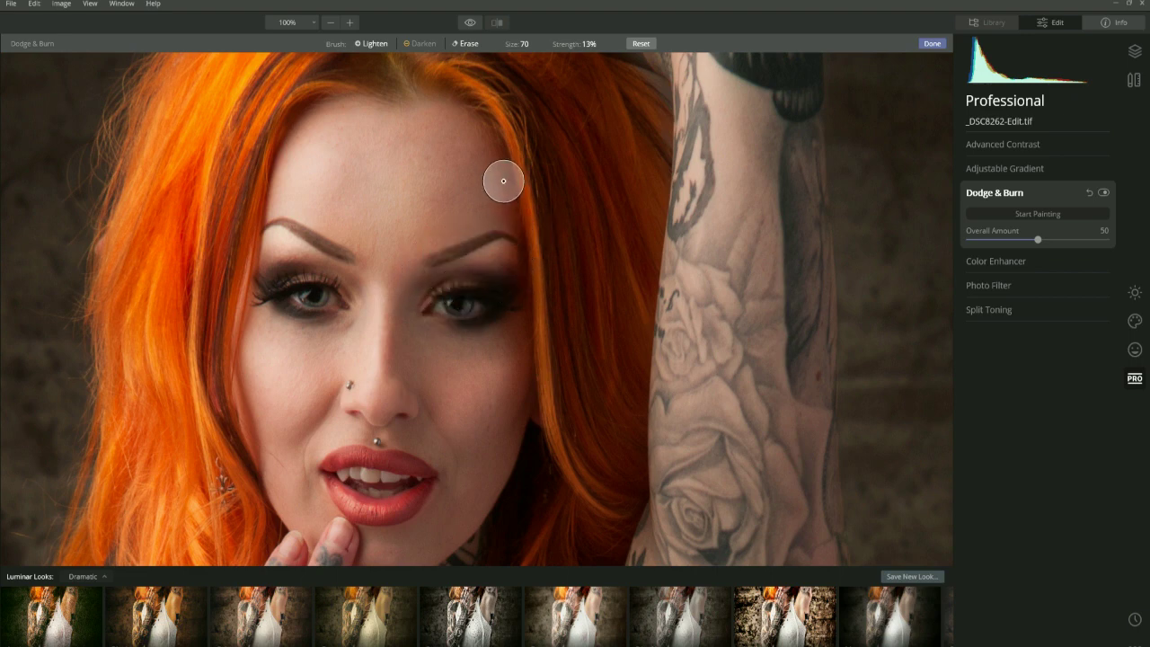
pyautogui.press(']')
pyautogui.moveTo(421, 108)
pyautogui.mouseDown()
pyautogui.moveTo(493, 224)
pyautogui.moveTo(503, 203)
pyautogui.mouseUp()
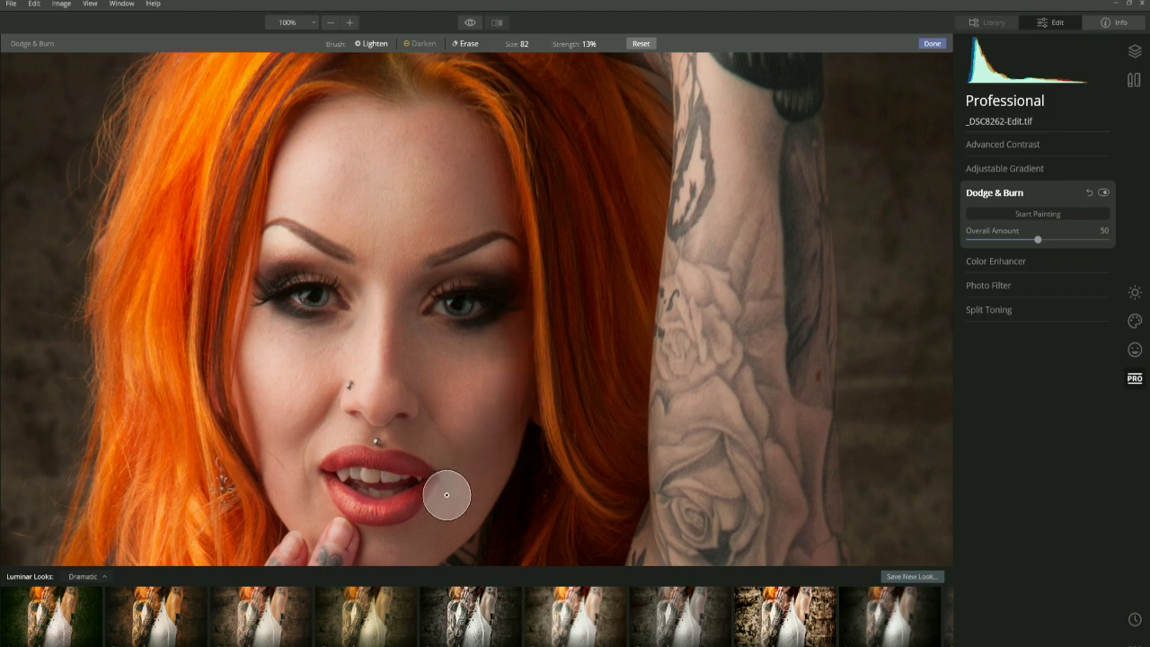
pyautogui.moveTo(564, 488); pyautogui.dragTo(585, 290)
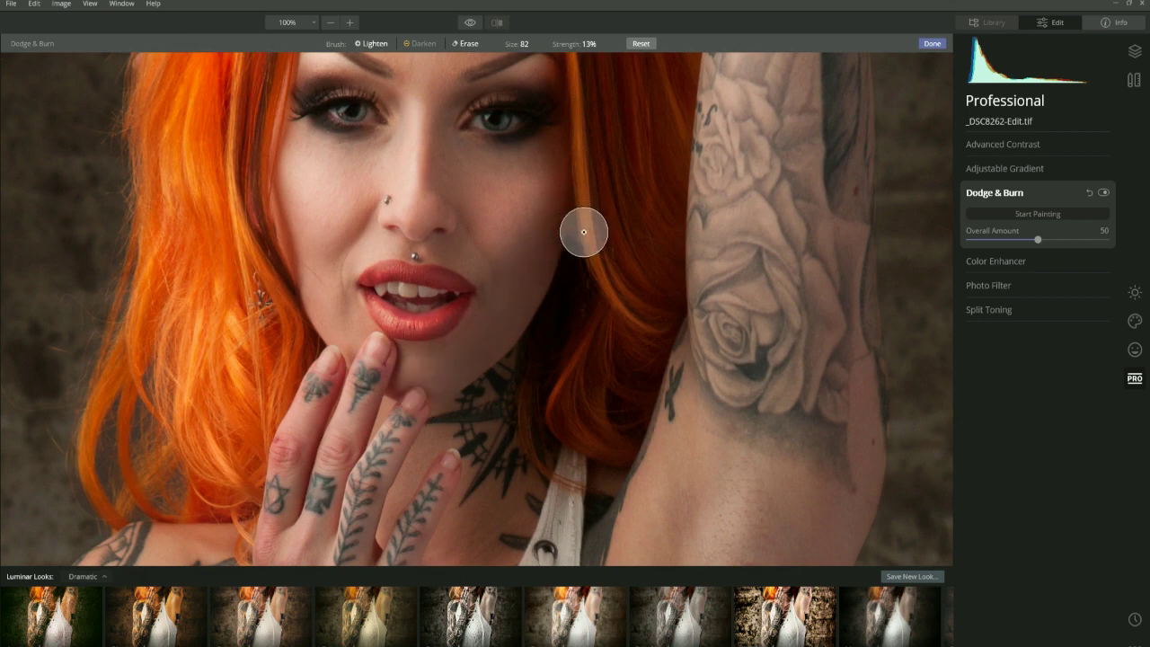
pyautogui.moveTo(563, 236); pyautogui.dragTo(592, 392)
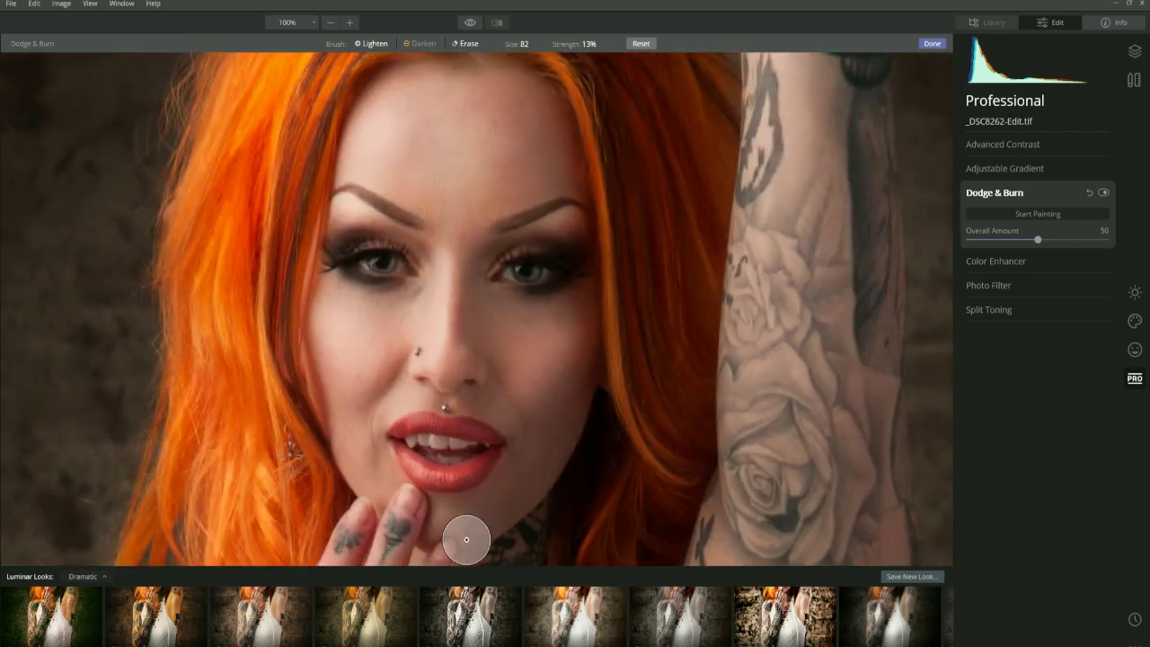
# Step: Darken the fine details around the eyes with the brush at size 10
pyautogui.press('[')
pyautogui.press('[')
pyautogui.press('[')
pyautogui.press('[')
pyautogui.press('[')
pyautogui.press('[')
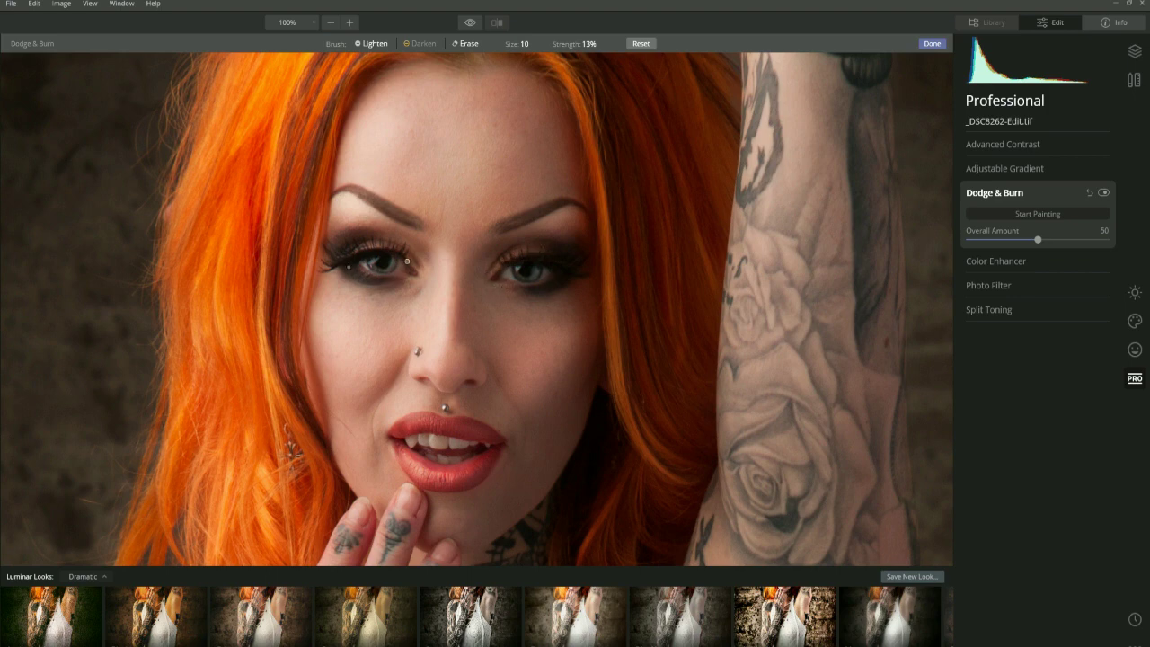
# Step: Enlarge the brush to size 82 and darken the left cheek and jaw
pyautogui.press(']')
pyautogui.press(']')
pyautogui.press(']')
pyautogui.press(']')
pyautogui.press(']')
pyautogui.press(']')
pyautogui.press(']')
pyautogui.press(']')
pyautogui.press(']')
pyautogui.press(']')
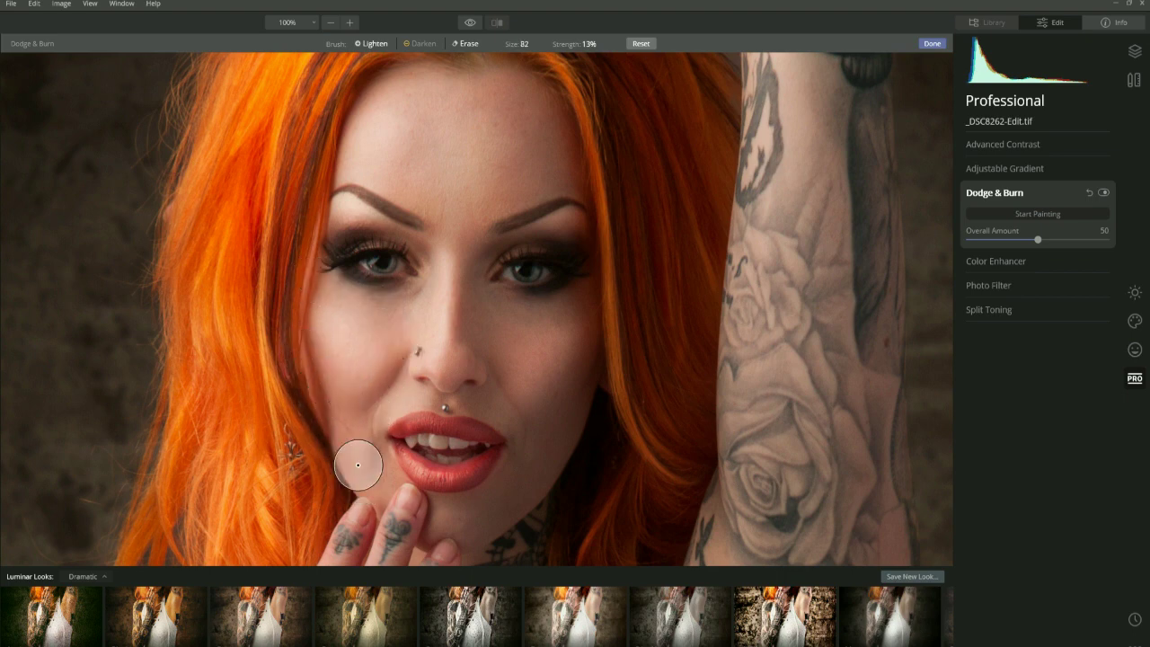
# Step: Reduce the brush to size 10 and darken the outline of the lips
pyautogui.press('[')
pyautogui.press('[')
pyautogui.press('[')
pyautogui.press('[')
pyautogui.press('[')
pyautogui.press('[')
pyautogui.press('[')
pyautogui.press('[')
pyautogui.press('[')
pyautogui.press('[')
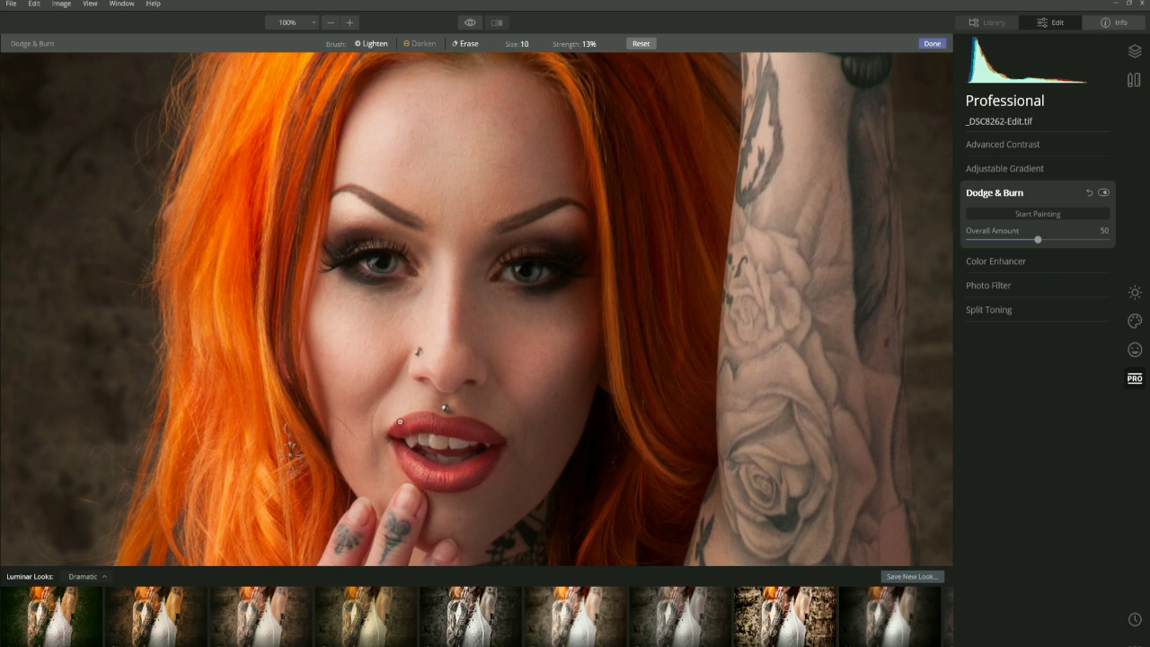
# Step: Darken the cheeks, chin and jawline with the brush between sizes 58 and 82
pyautogui.press(']')
pyautogui.press(']')
pyautogui.press(']')
pyautogui.press(']')
pyautogui.click(419, 43)
pyautogui.press(']')
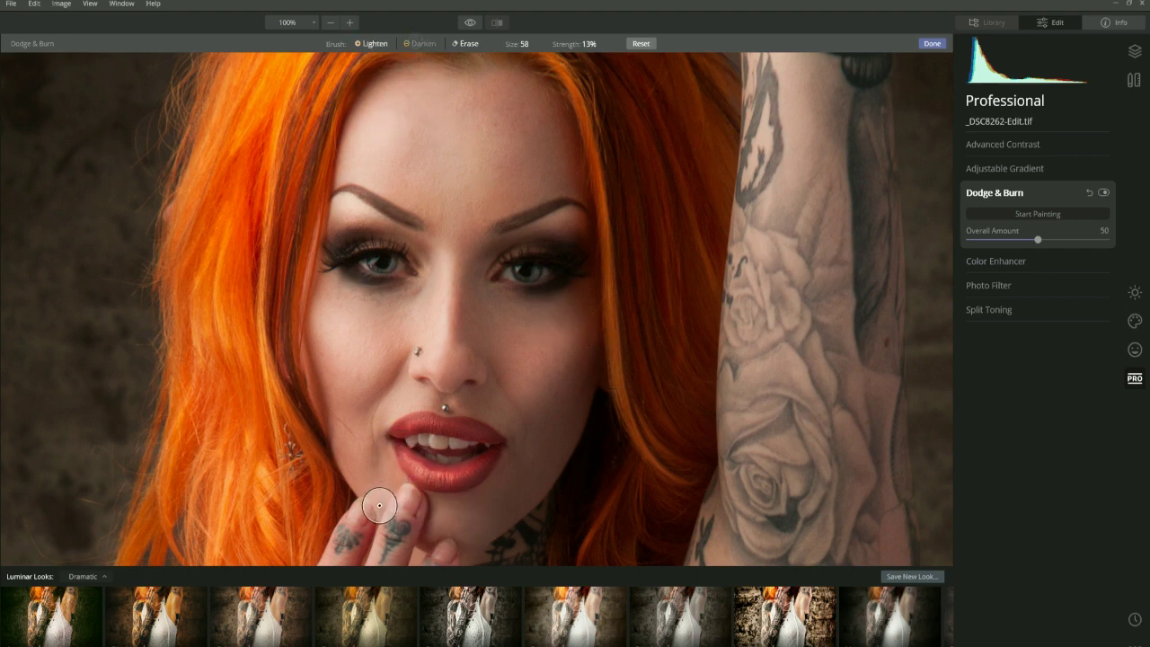
pyautogui.press(']')
pyautogui.press(']')
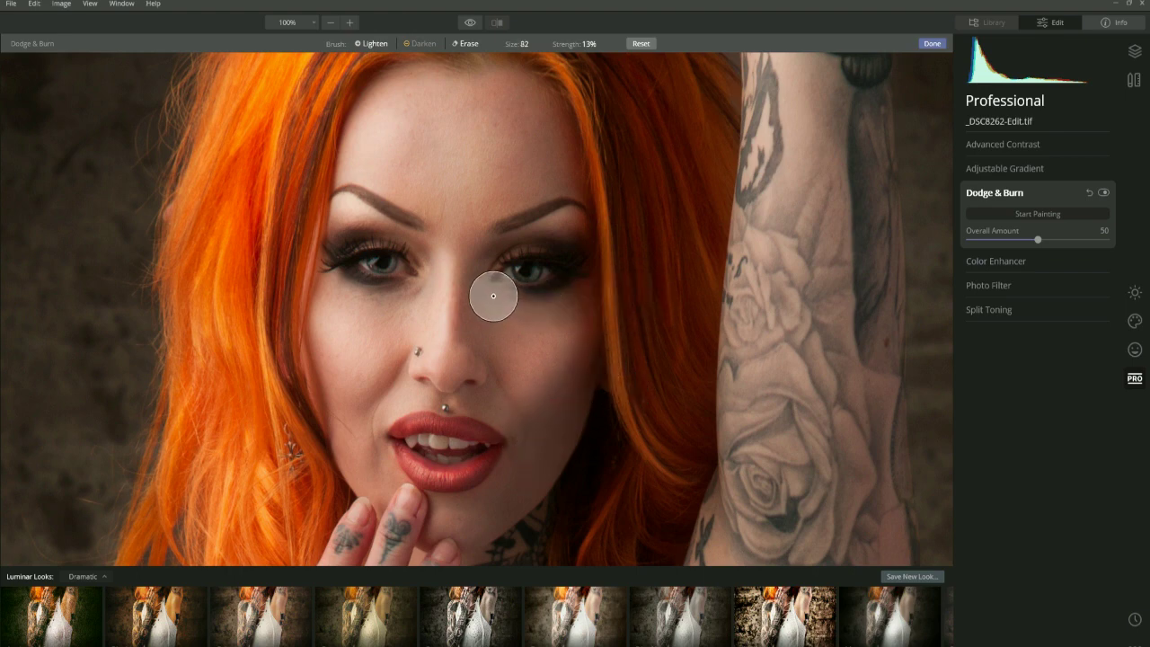
pyautogui.press('[')
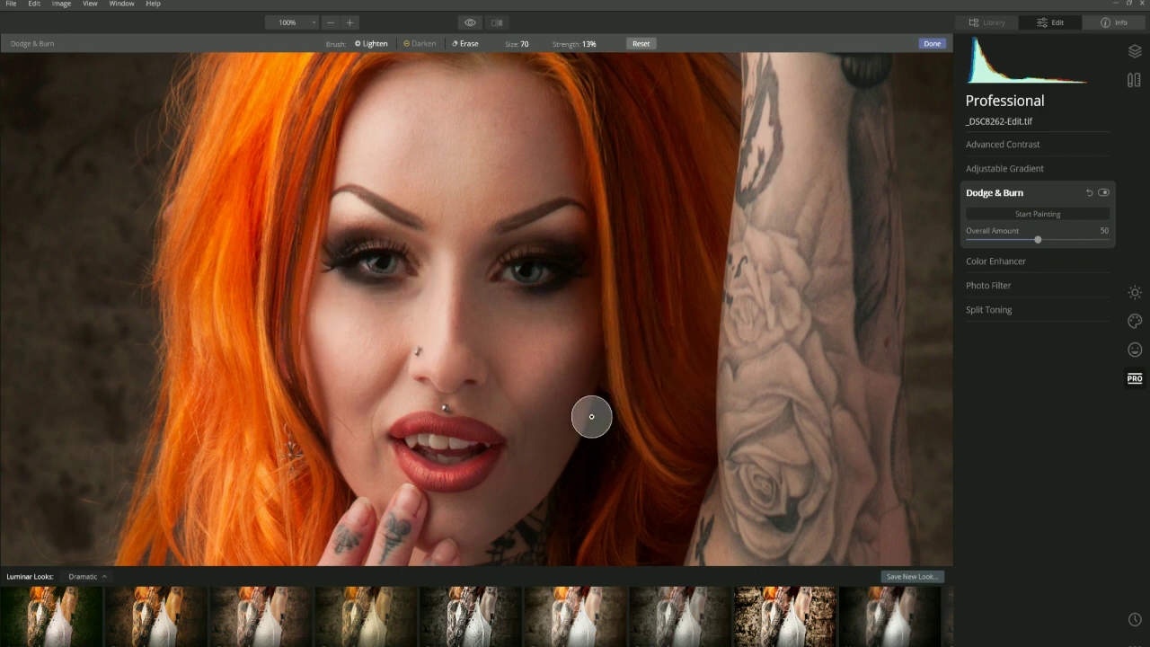
# Step: With the photo at 50% zoom, darken the forehead hairline with the brush reduced to size 10
pyautogui.hotkey('ctrl', '-')
pyautogui.press('[')
pyautogui.press('[')
pyautogui.press('[')
pyautogui.press('[')
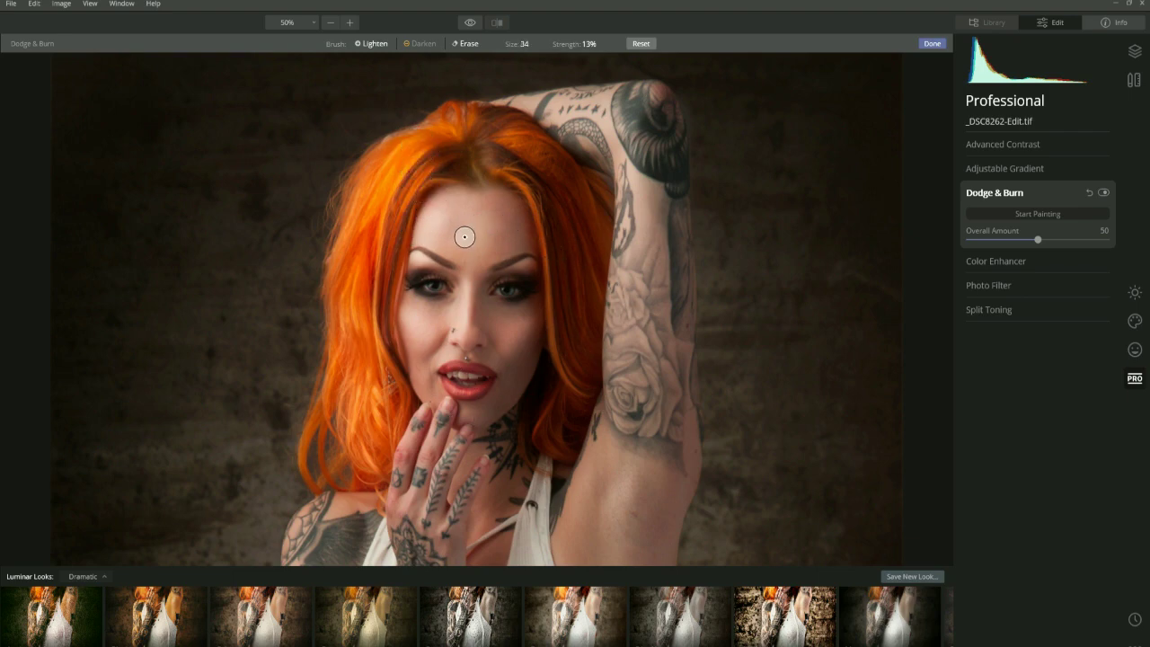
pyautogui.press('[')
pyautogui.press('[')
pyautogui.press('[')
pyautogui.moveTo(574, 422); pyautogui.dragTo(511, 318)
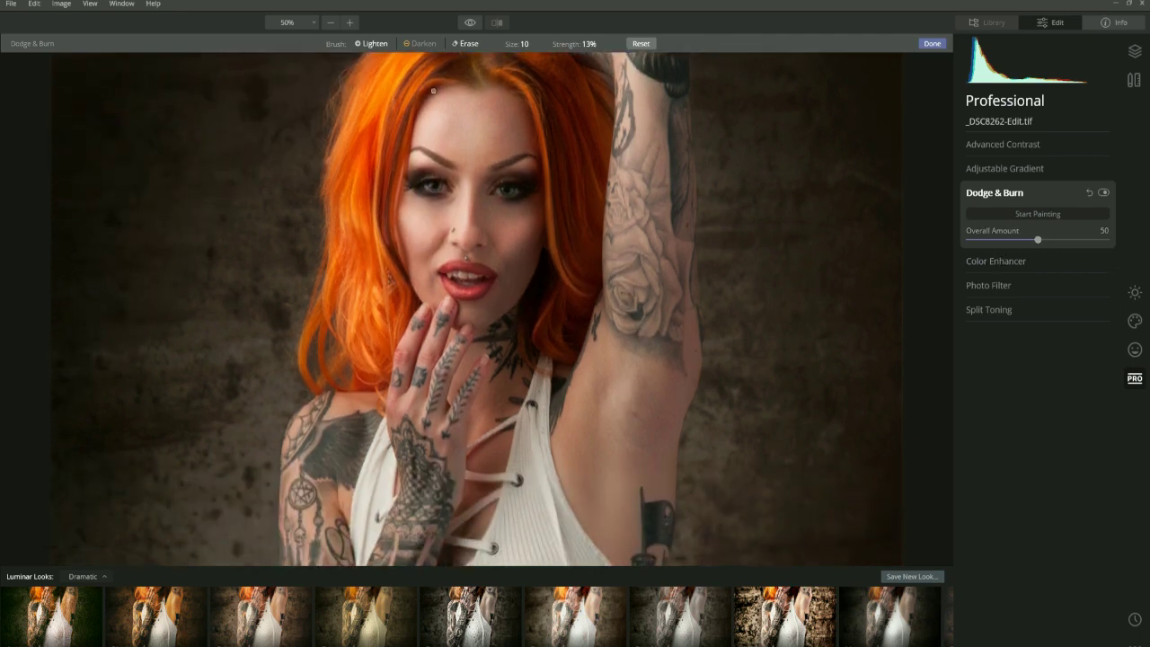
# Step: Lighten the back of the tattooed hand at brush size 22 and switch to darkening at size 46
pyautogui.moveTo(586, 429); pyautogui.dragTo(566, 300)
pyautogui.press(']')
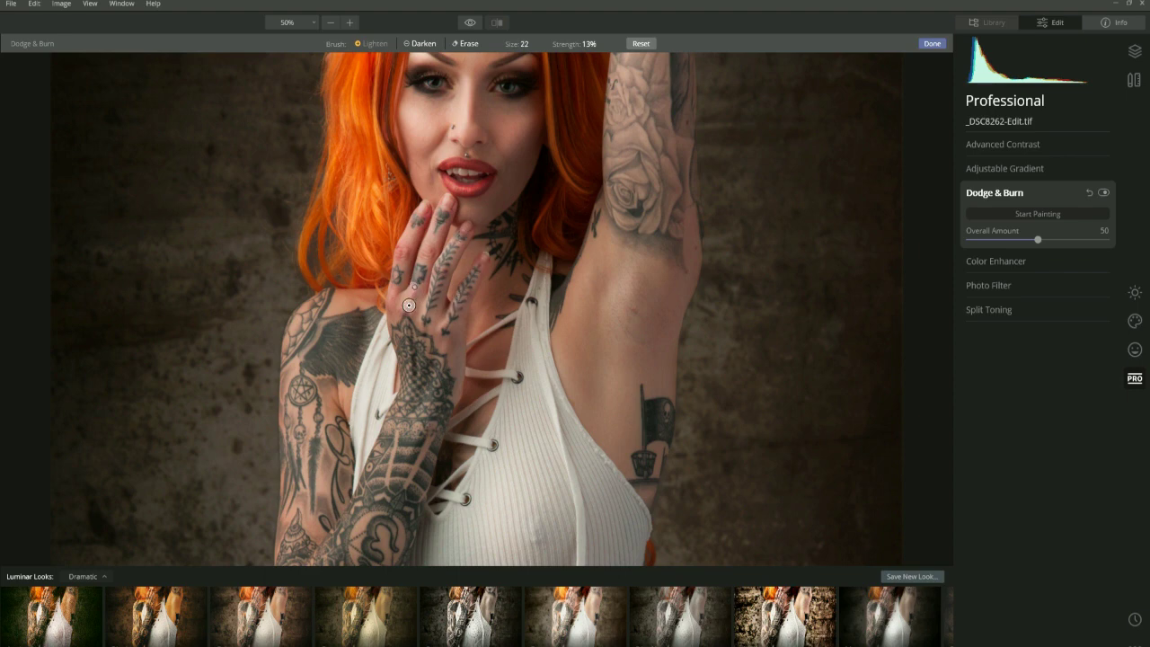
pyautogui.press('[')
pyautogui.press(']')
pyautogui.press(']')
pyautogui.press(']')
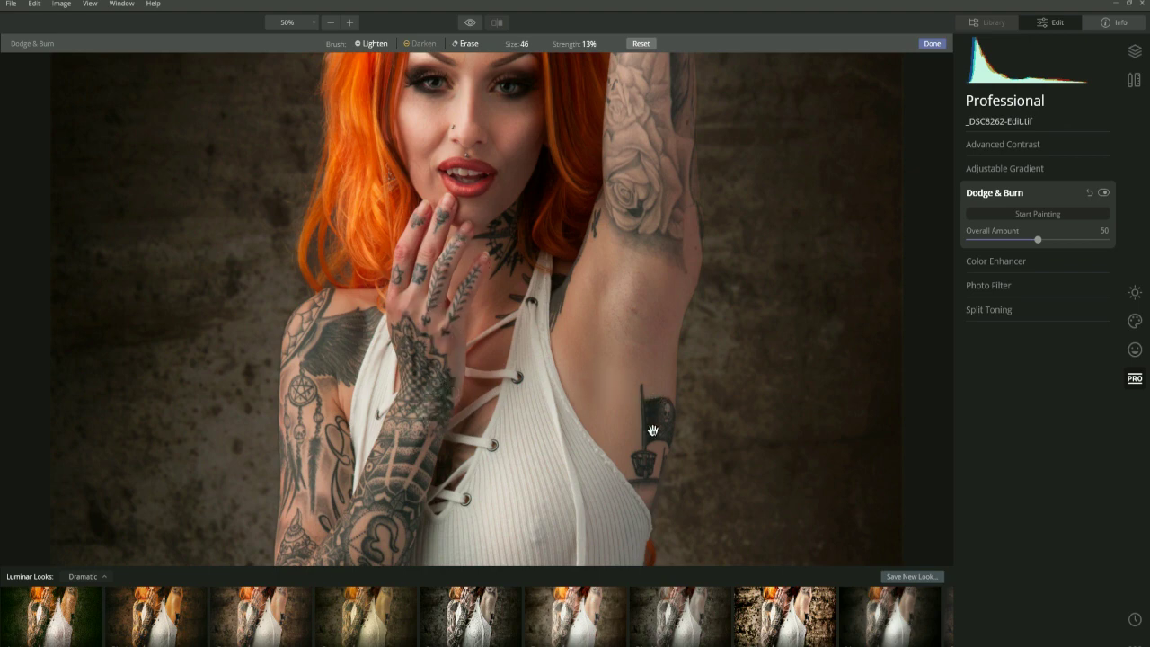
# Step: Lighten the tattooed forearm in front of the body with the brush at size 46
pyautogui.scroll(-3, 652, 423)
pyautogui.click(419, 43)
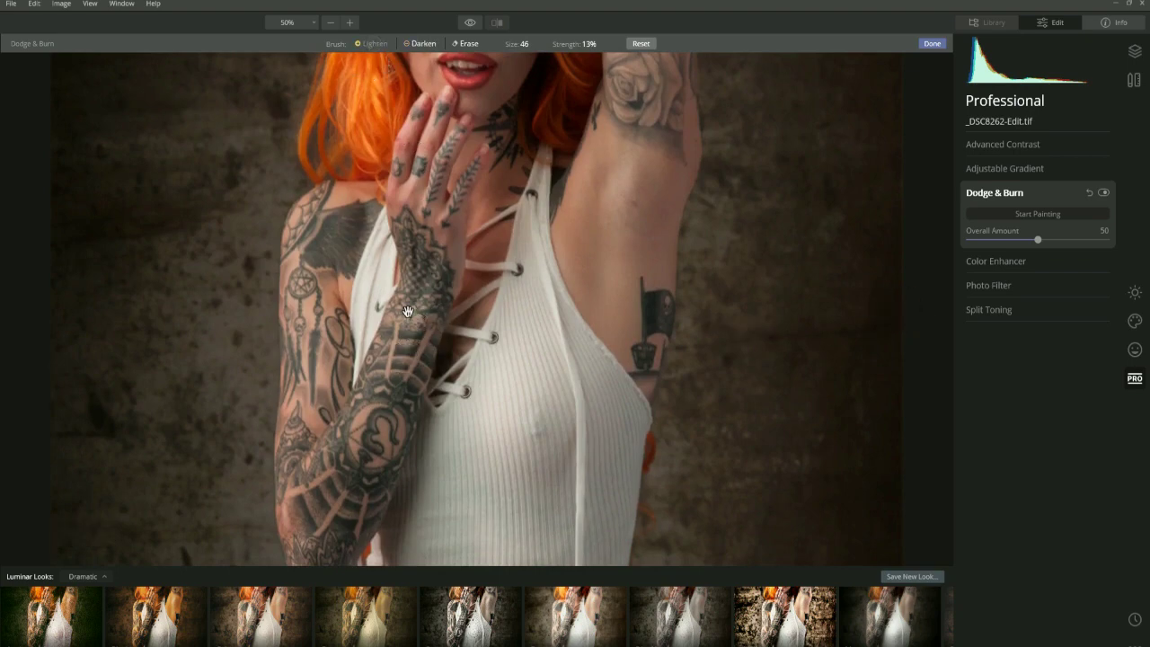
pyautogui.scroll(-3, 409, 310)
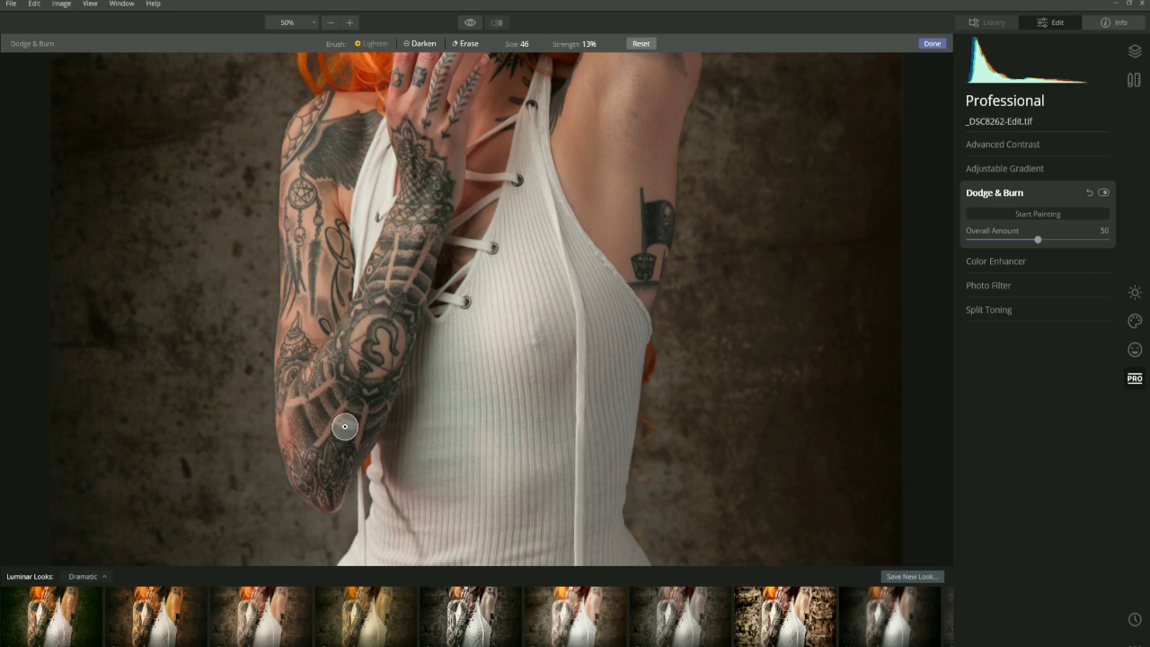
# Step: Darken the edges of the tattooed forearm and elbow with the brush at size 34
pyautogui.click(417, 45)
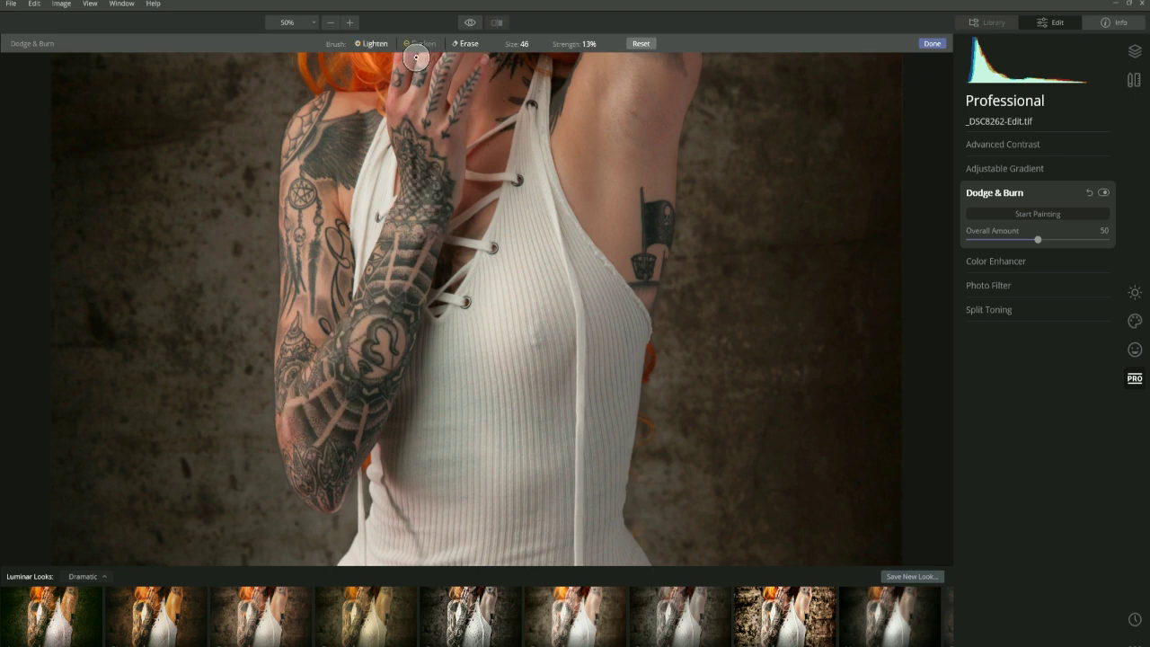
pyautogui.press('[')
pyautogui.press('[')
pyautogui.press('[')
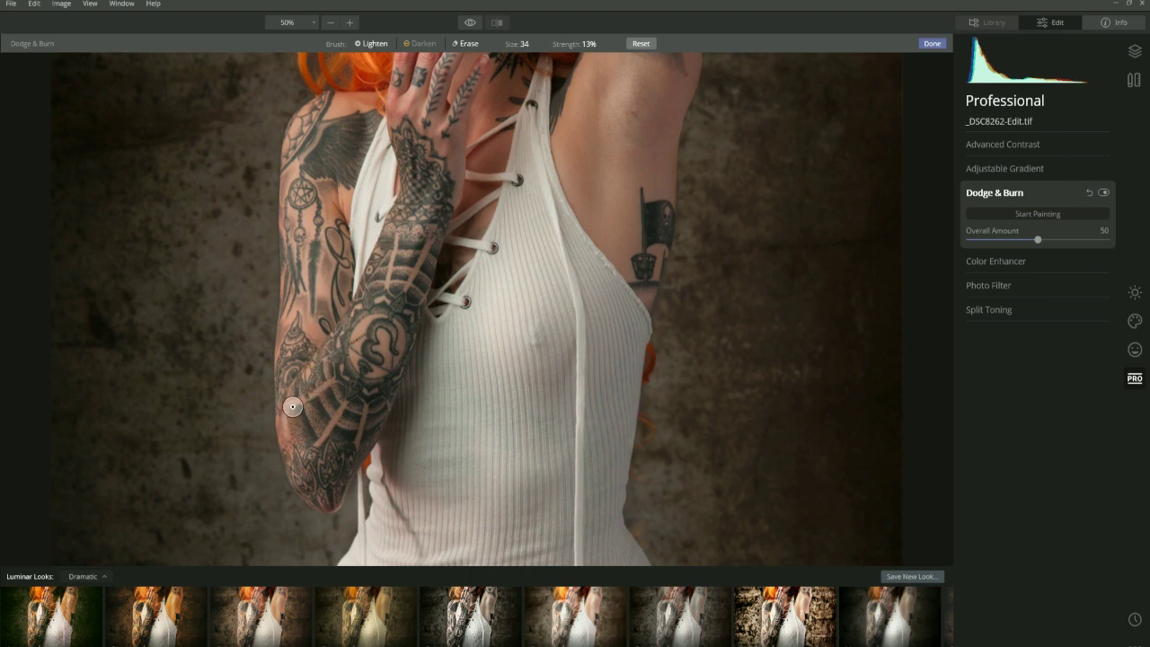
pyautogui.press(']')
pyautogui.press(']')
pyautogui.press(']')
pyautogui.press(']')
pyautogui.press(']')
pyautogui.press(']')
pyautogui.press('[')
pyautogui.press('[')
pyautogui.press('[')
pyautogui.press('[')
pyautogui.press('[')
pyautogui.press('[')
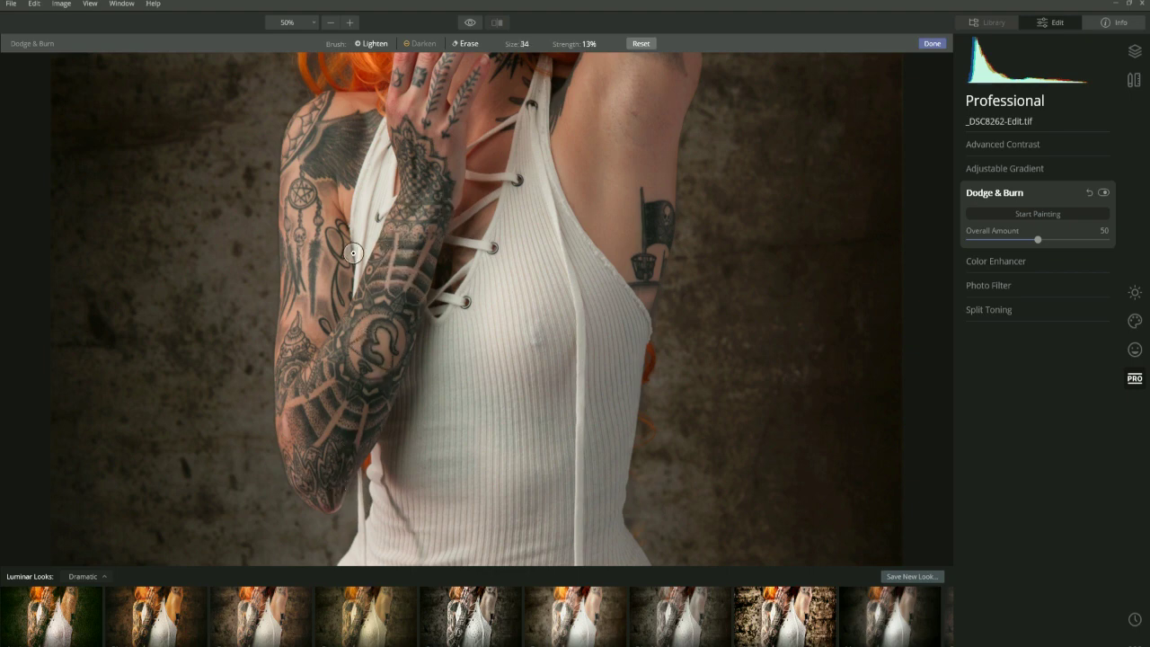
# Step: Enlarge the brush and lighten the tattooed shoulder and upper arm on the left
pyautogui.press(']')
pyautogui.press(']')
pyautogui.press(']')
pyautogui.click(403, 45)
pyautogui.moveTo(319, 126)
pyautogui.mouseDown()
pyautogui.moveTo(308, 371)
pyautogui.moveTo(332, 115)
pyautogui.moveTo(343, 204)
pyautogui.mouseUp()
# Step: Darken the inner and outer edges of the lowered arm, from shoulder to elbow, finishing with the brush at size 34
pyautogui.click(426, 45)
pyautogui.moveTo(345, 293)
pyautogui.mouseDown()
pyautogui.moveTo(335, 235)
pyautogui.moveTo(308, 361)
pyautogui.moveTo(341, 230)
pyautogui.moveTo(320, 153)
pyautogui.moveTo(331, 110)
pyautogui.moveTo(370, 98)
pyautogui.mouseUp()
pyautogui.press('[')
pyautogui.press('[')
pyautogui.press('[')
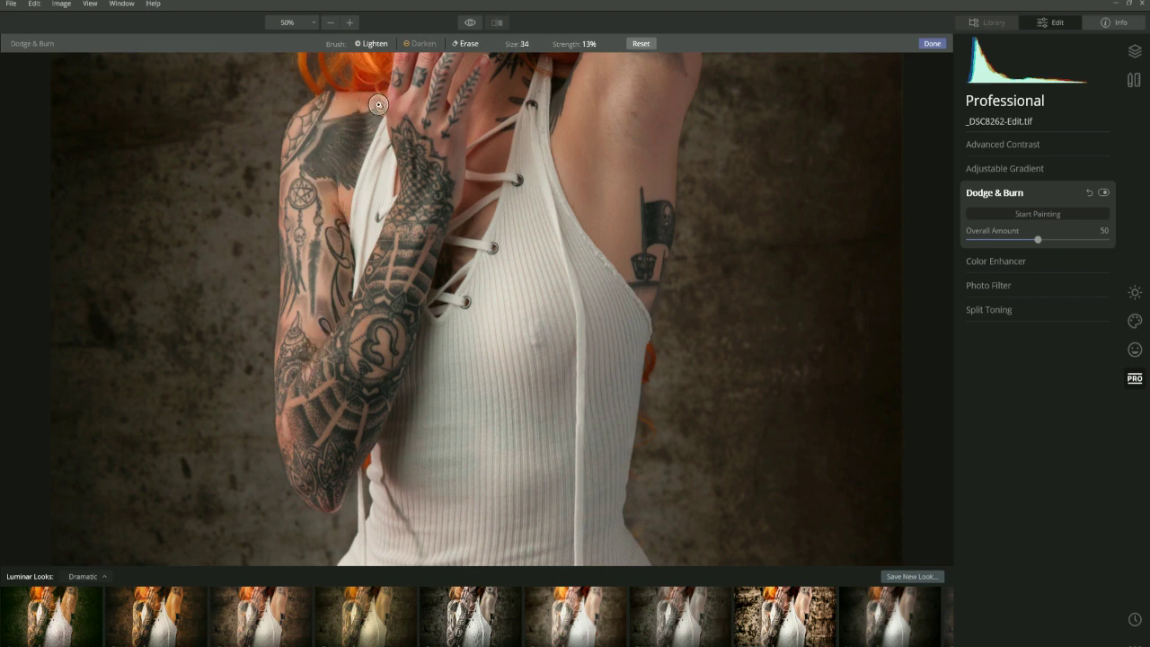
pyautogui.moveTo(287, 142); pyautogui.dragTo(292, 443)
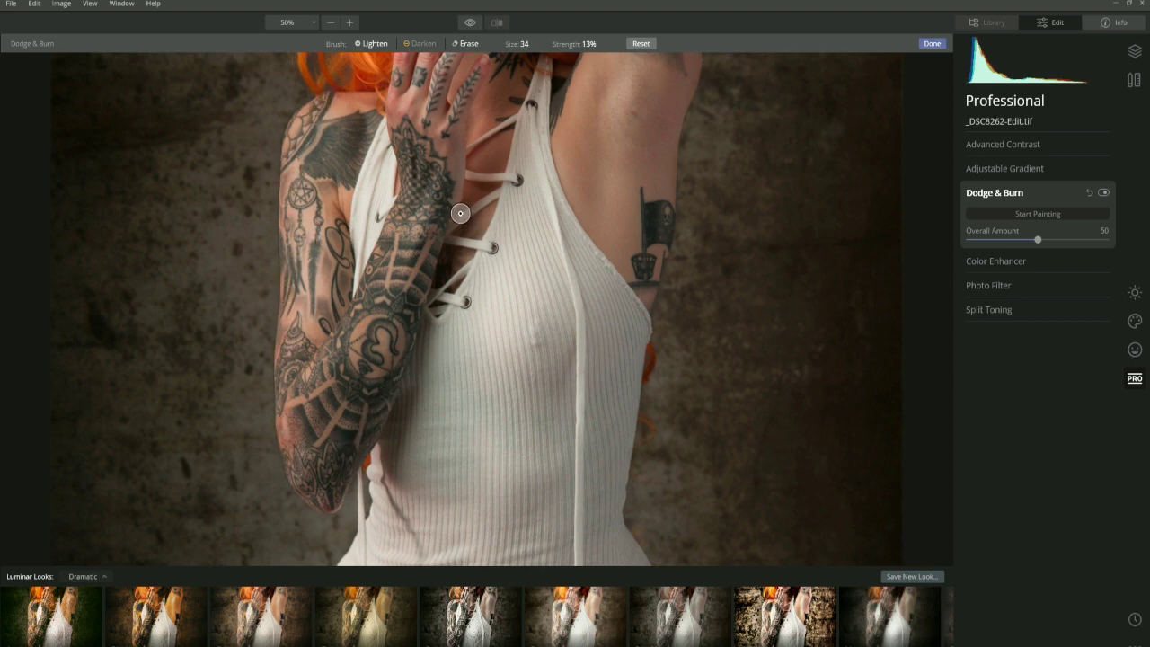
# Step: Lighten the raised arm from the elbow down to the rose tattoo with the brush at sizes 46 and 58
pyautogui.moveTo(611, 162); pyautogui.dragTo(509, 408)
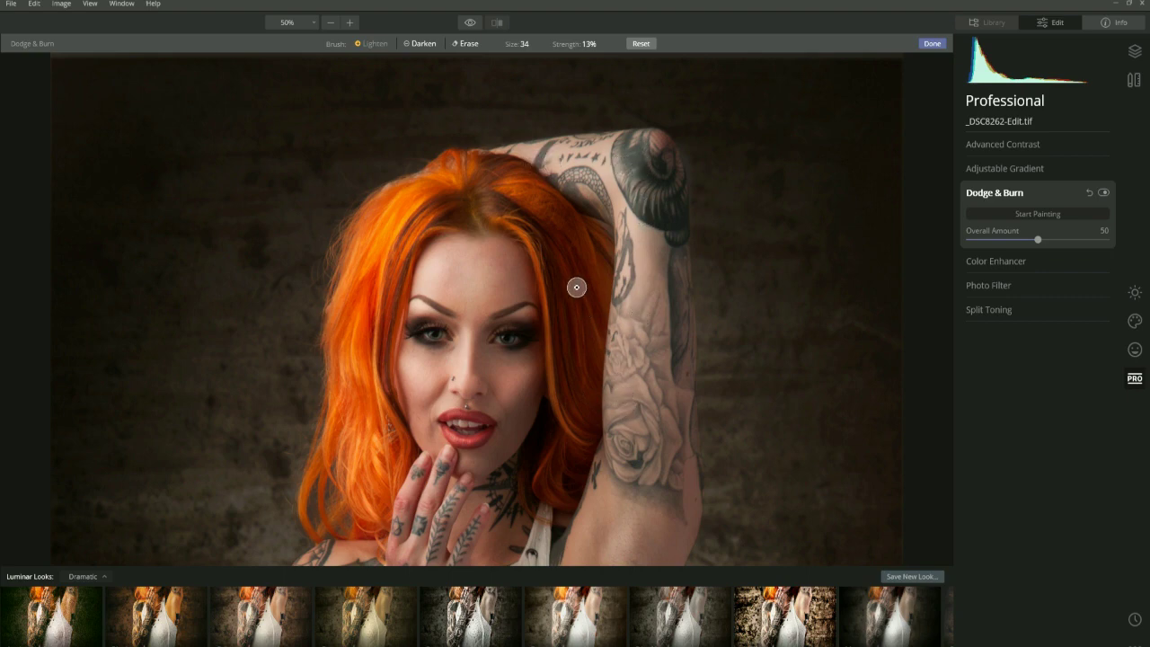
pyautogui.press(']')
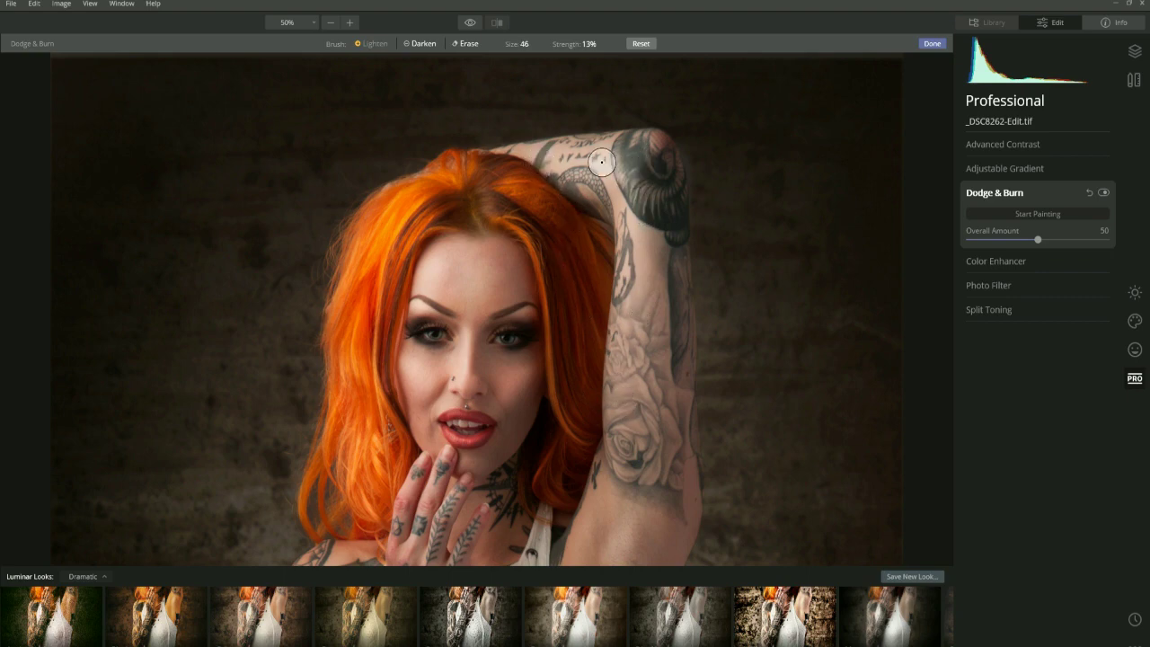
pyautogui.press(']')
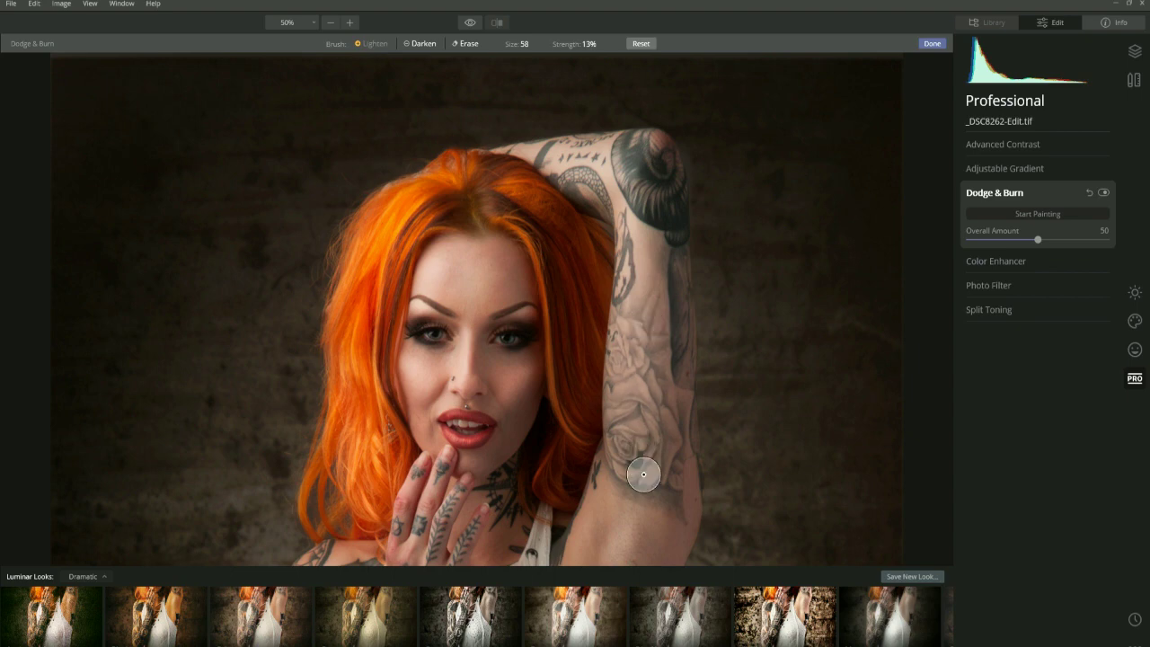
# Step: Darken the outer edge of the raised arm and the area below the rose tattoo with the brush at sizes 34 to 46
pyautogui.click(371, 43)
pyautogui.press('[')
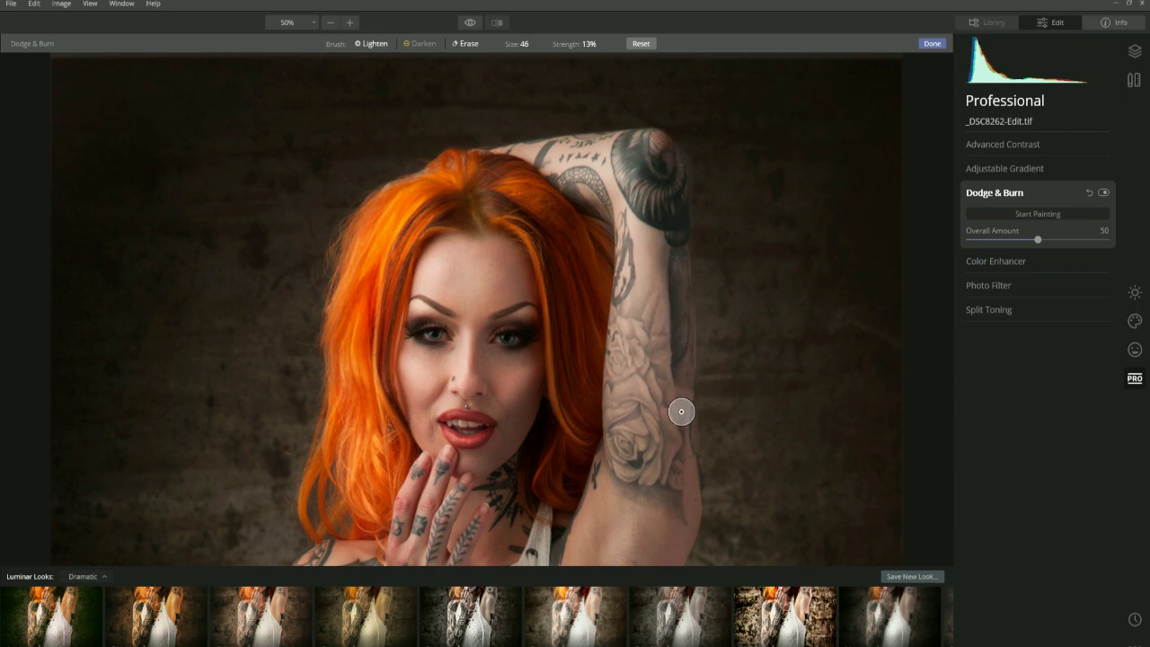
pyautogui.press('[')
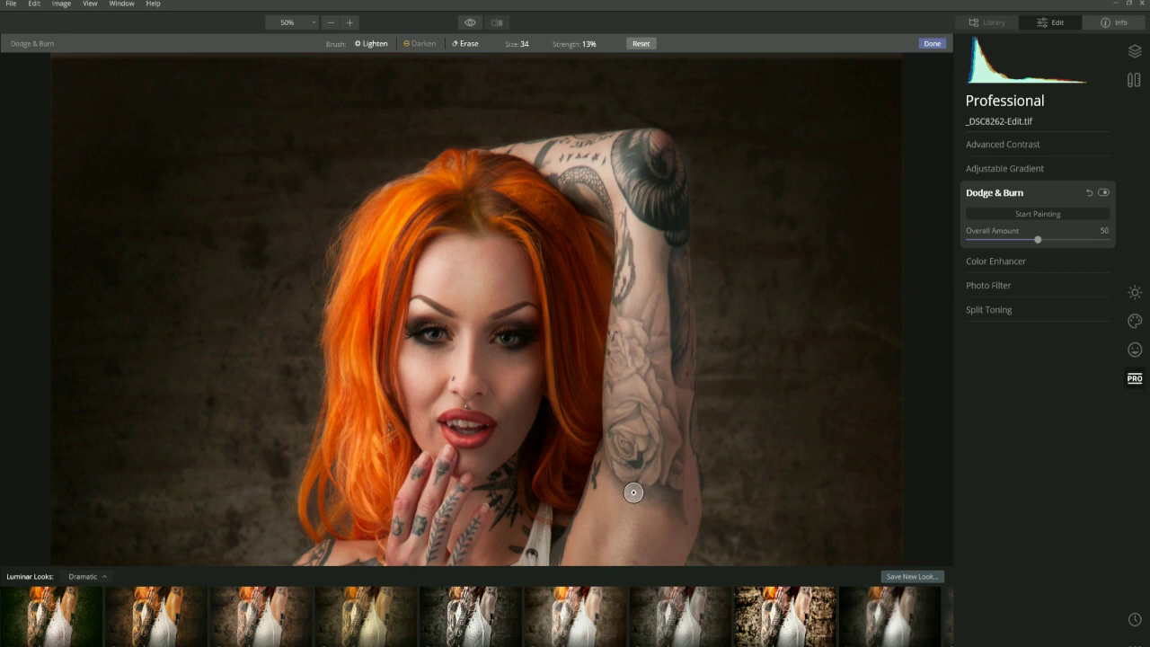
pyautogui.press(']')
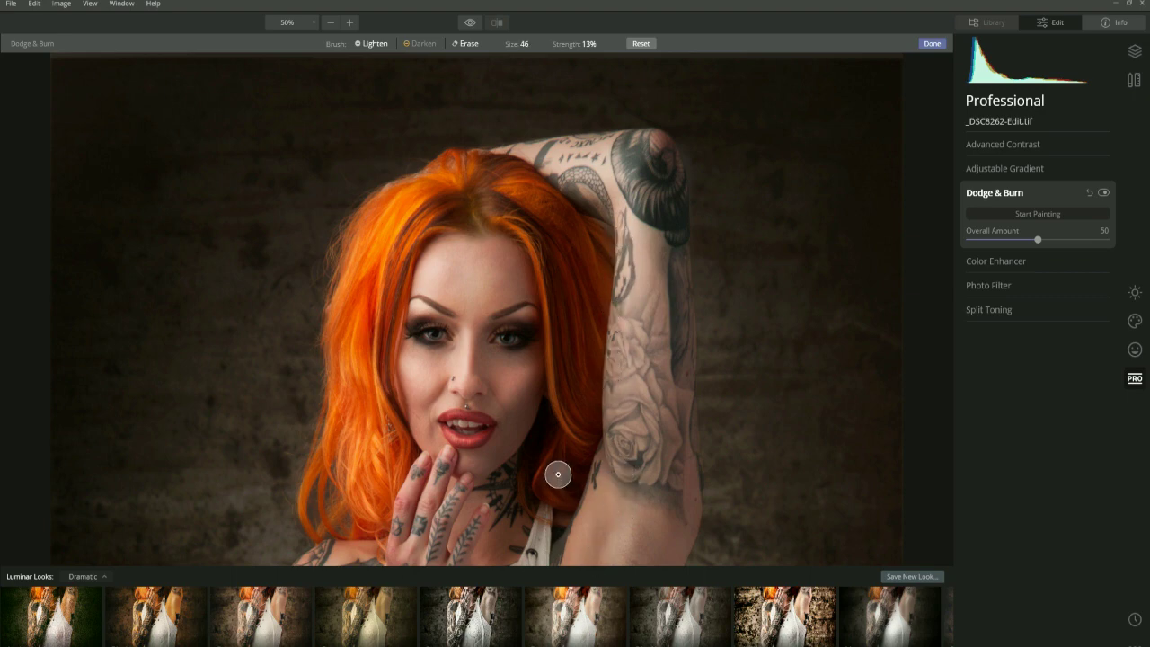
# Step: Compare the torso and arms with the Dodge & Burn effect switched off and on
pyautogui.moveTo(553, 458); pyautogui.dragTo(536, 351)
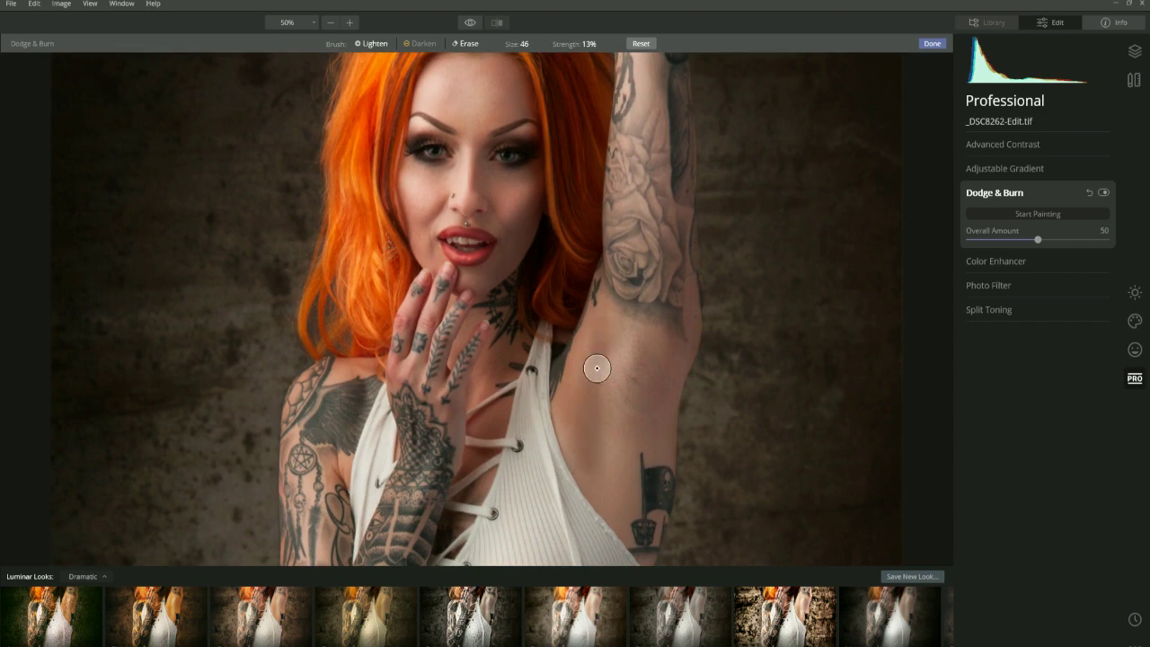
pyautogui.moveTo(598, 442); pyautogui.dragTo(629, 239)
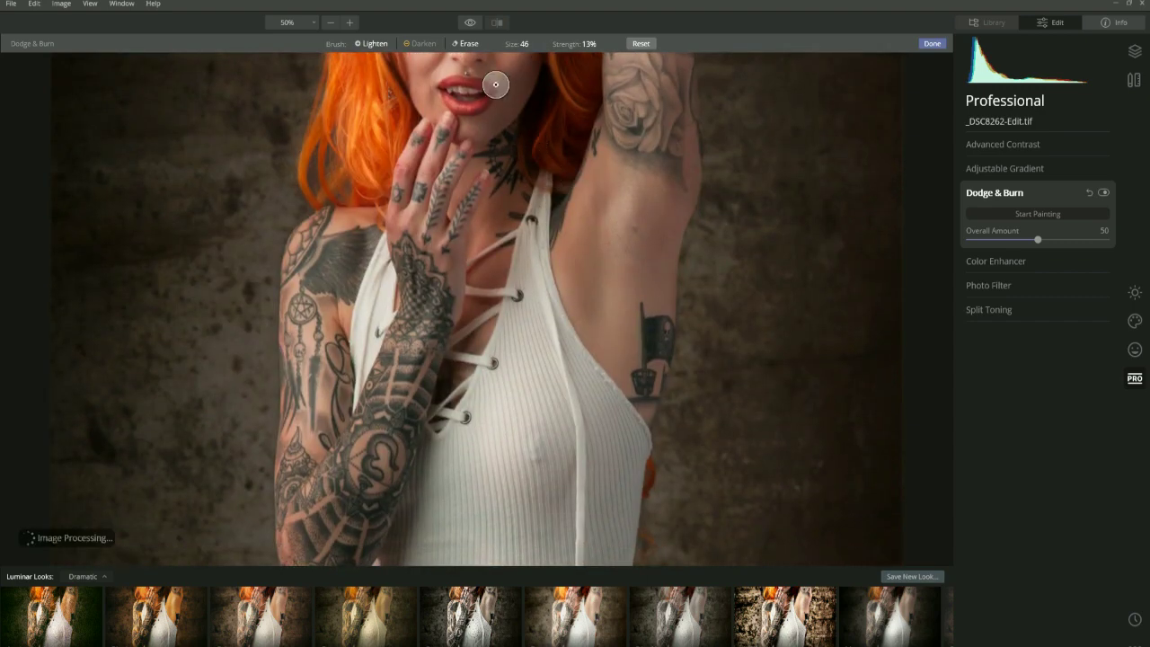
pyautogui.moveTo(529, 313); pyautogui.dragTo(554, 265)
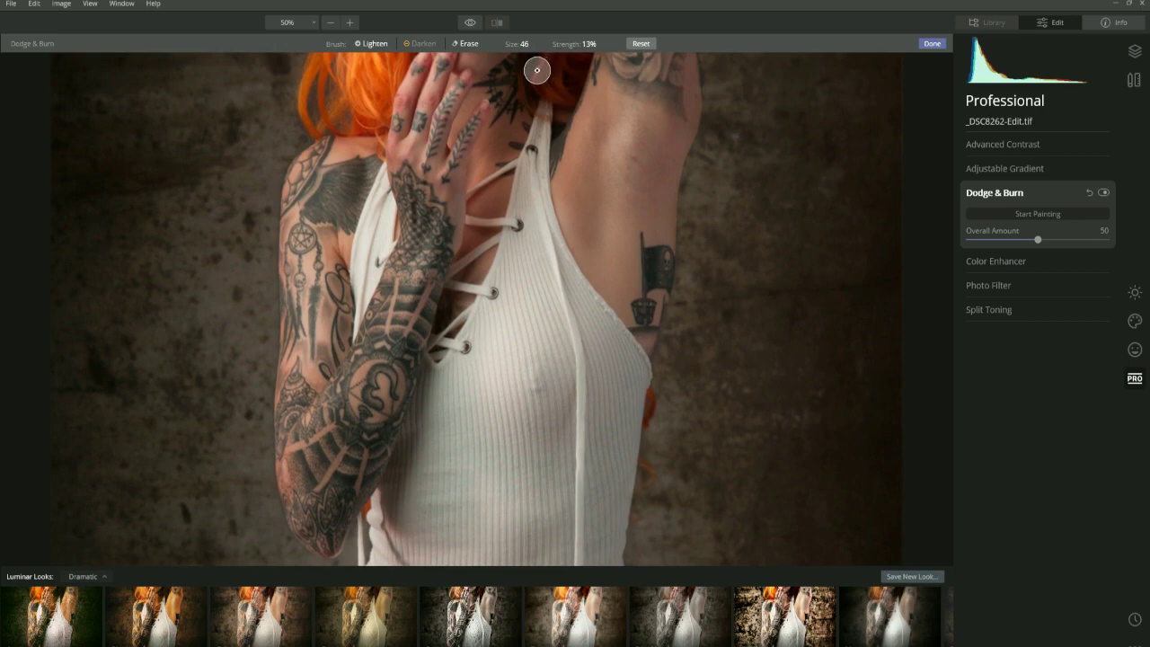
pyautogui.click(1104, 193)
pyautogui.click(1104, 194)
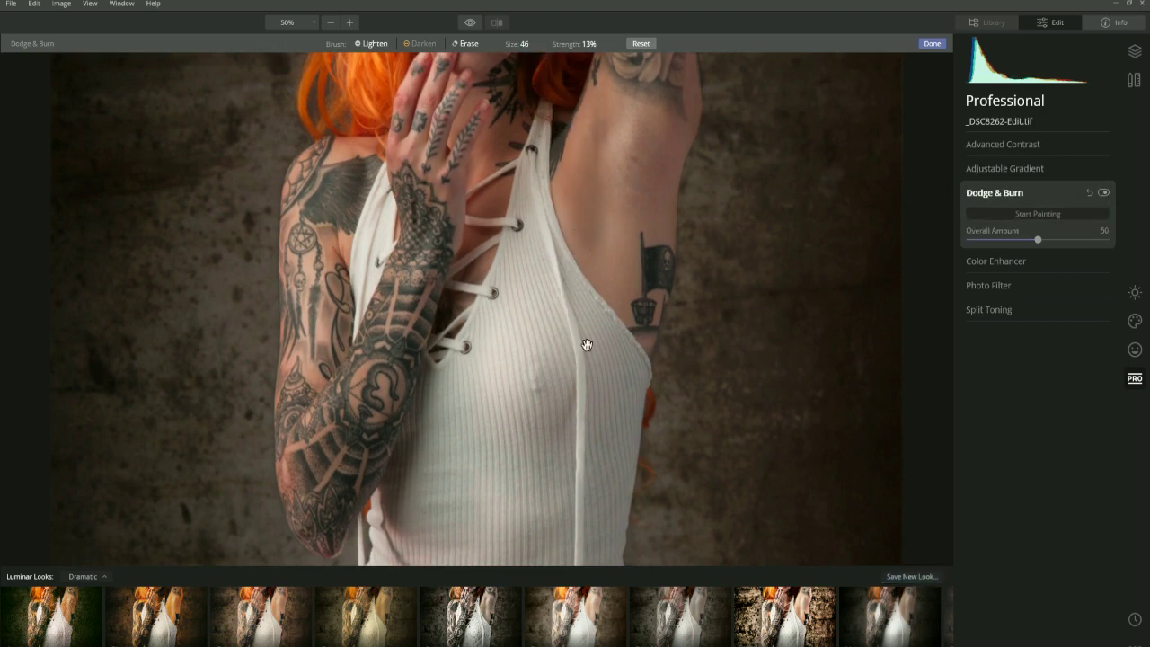
# Step: Darken the sides of the white top and the denim shorts with the brush enlarged to size 94
pyautogui.moveTo(586, 345); pyautogui.dragTo(603, 249)
pyautogui.press(']')
pyautogui.press(']')
pyautogui.press(']')
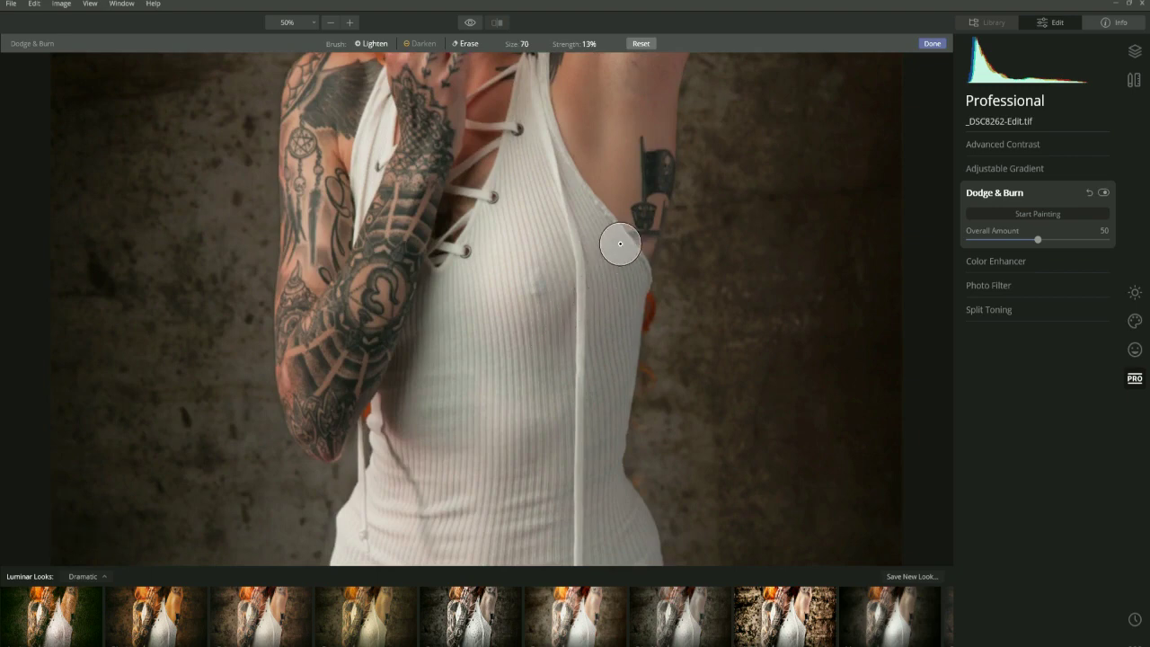
pyautogui.press(']')
pyautogui.press(']')
pyautogui.press(']')
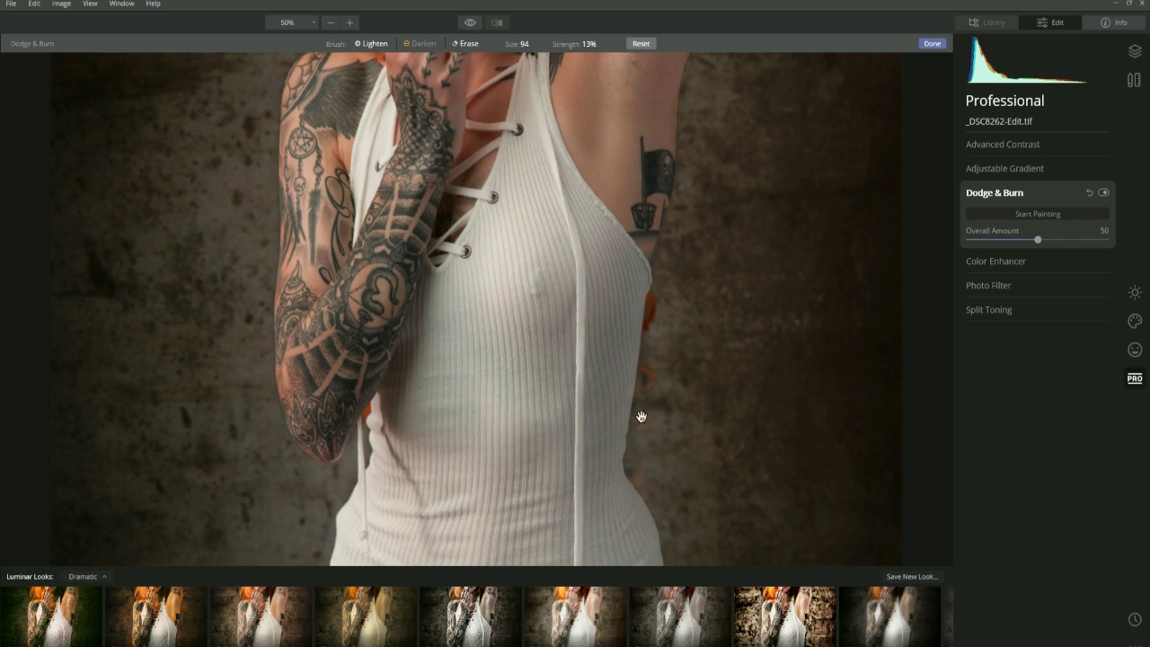
pyautogui.moveTo(644, 415); pyautogui.dragTo(677, 231)
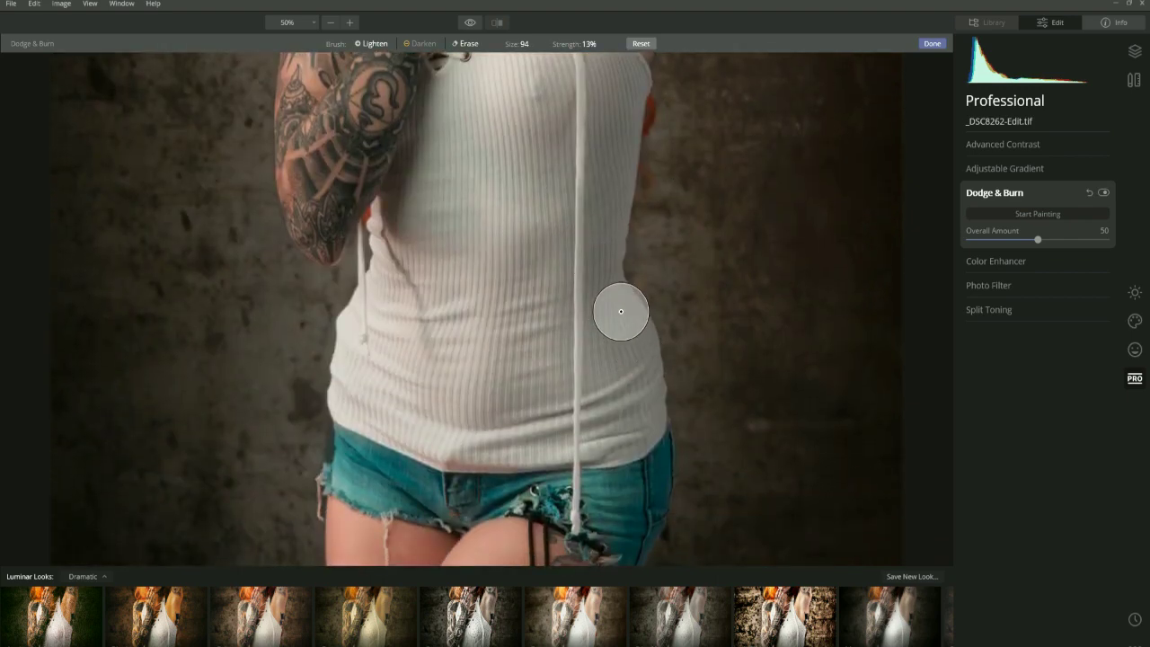
pyautogui.moveTo(621, 311); pyautogui.dragTo(644, 449)
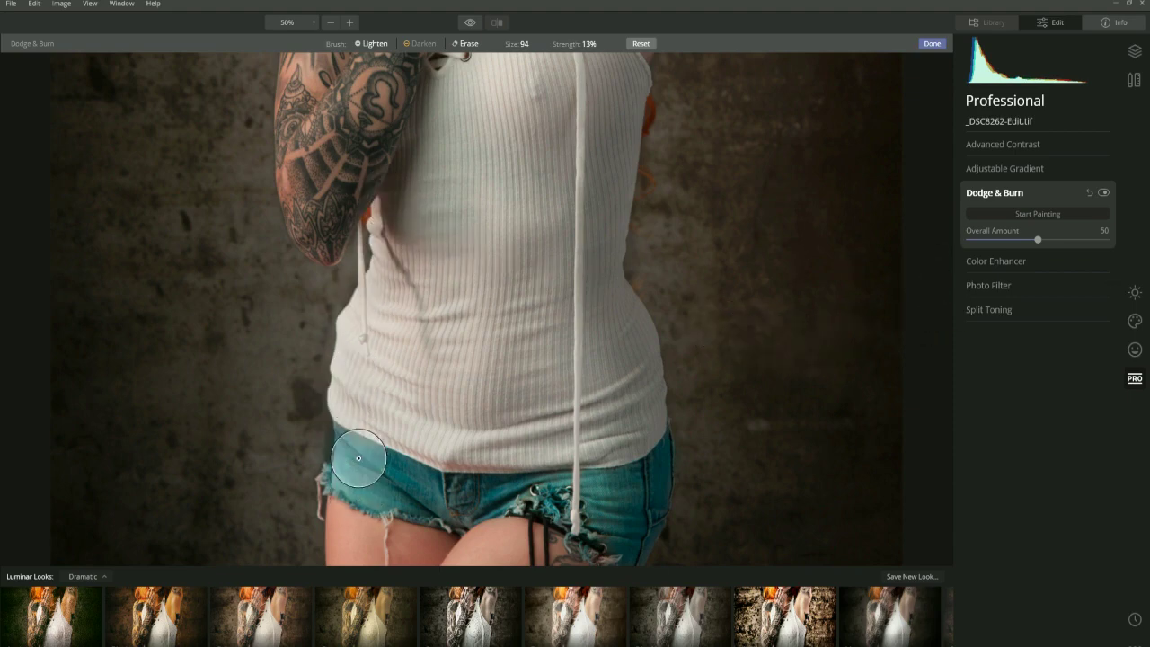
pyautogui.moveTo(572, 263)
pyautogui.mouseDown()
pyautogui.moveTo(513, 419)
pyautogui.moveTo(503, 415)
pyautogui.moveTo(506, 265)
pyautogui.moveTo(528, 372)
pyautogui.moveTo(530, 293)
pyautogui.mouseUp()
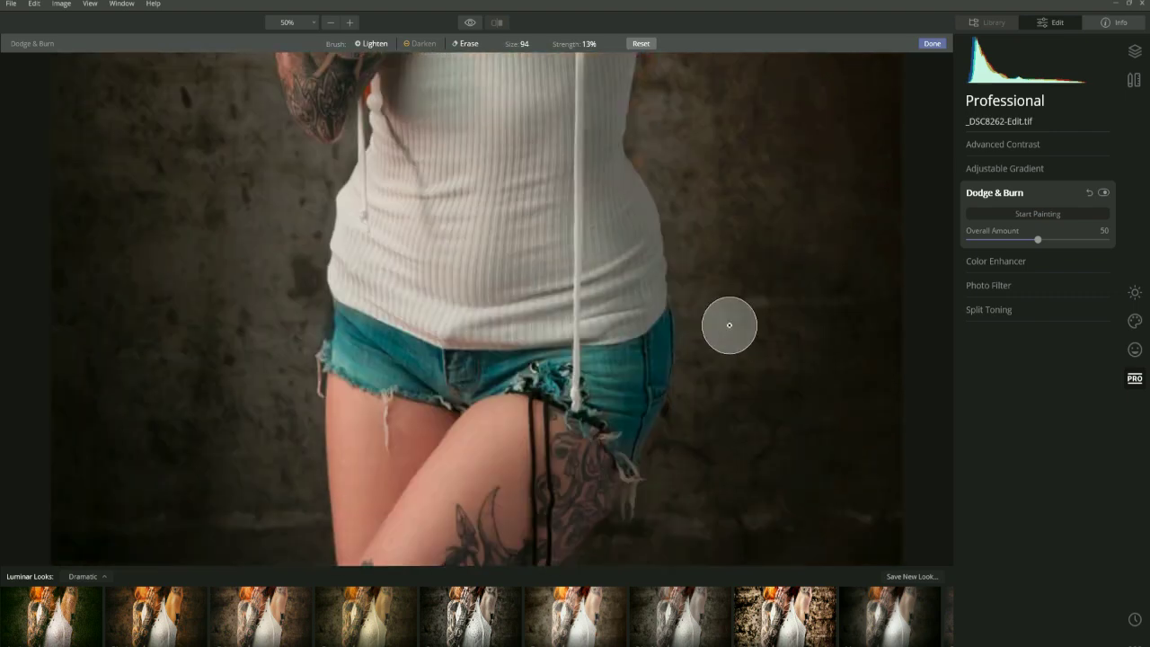
# Step: Change the brush to Lighten at size 10 and raise its strength to 29%
pyautogui.click(373, 43)
pyautogui.press('[')
pyautogui.press('[')
pyautogui.press('[')
pyautogui.press('[')
pyautogui.press('[')
pyautogui.press('[')
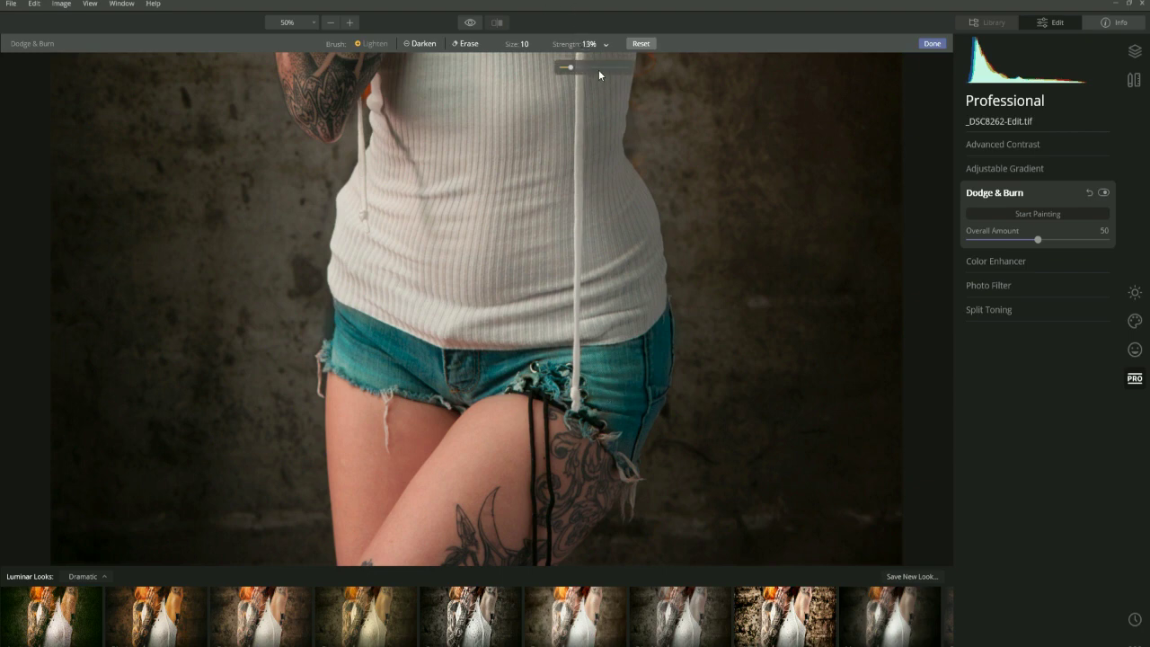
pyautogui.click(580, 66)
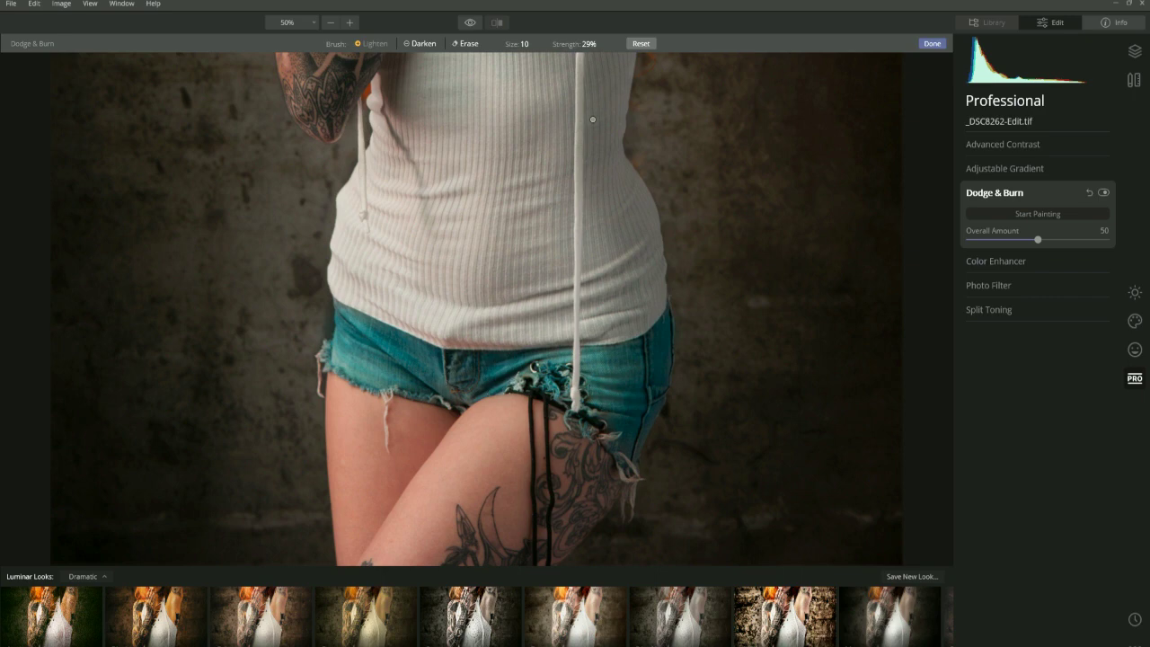
# Step: Lower the brush strength to 20% and lighten the thighs with the brush at sizes 94 and 82
pyautogui.press(']')
pyautogui.press(']')
pyautogui.click(588, 44)
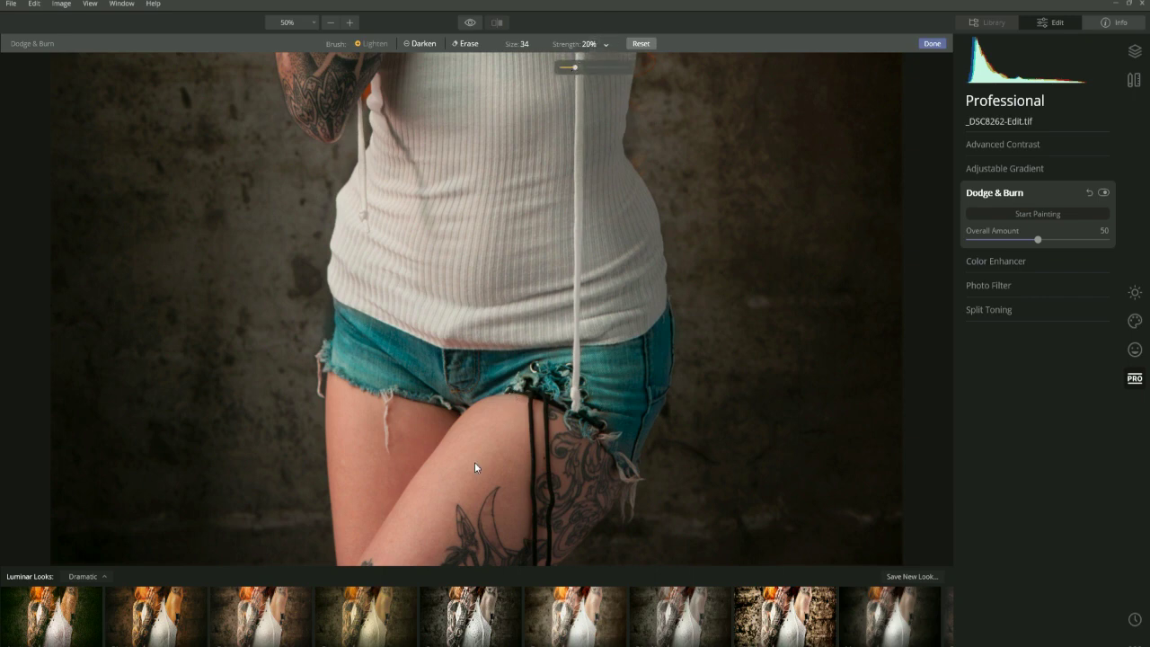
pyautogui.press(']')
pyautogui.press(']')
pyautogui.press(']')
pyautogui.press(']')
pyautogui.press(']')
pyautogui.press(']')
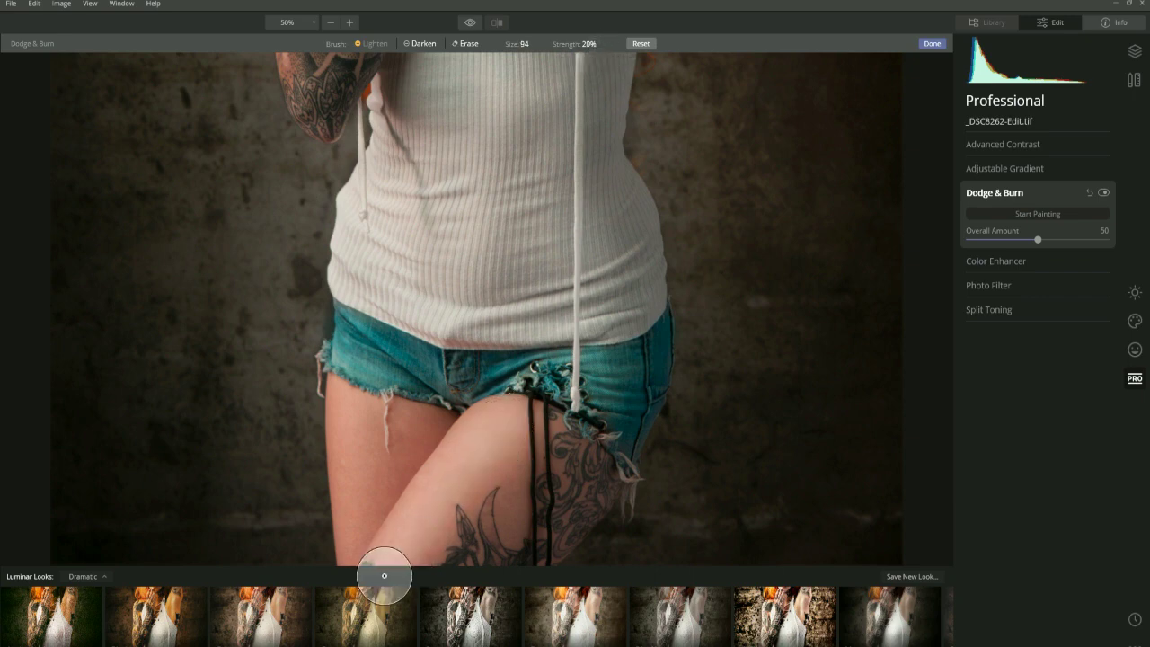
pyautogui.press('[')
pyautogui.press('[')
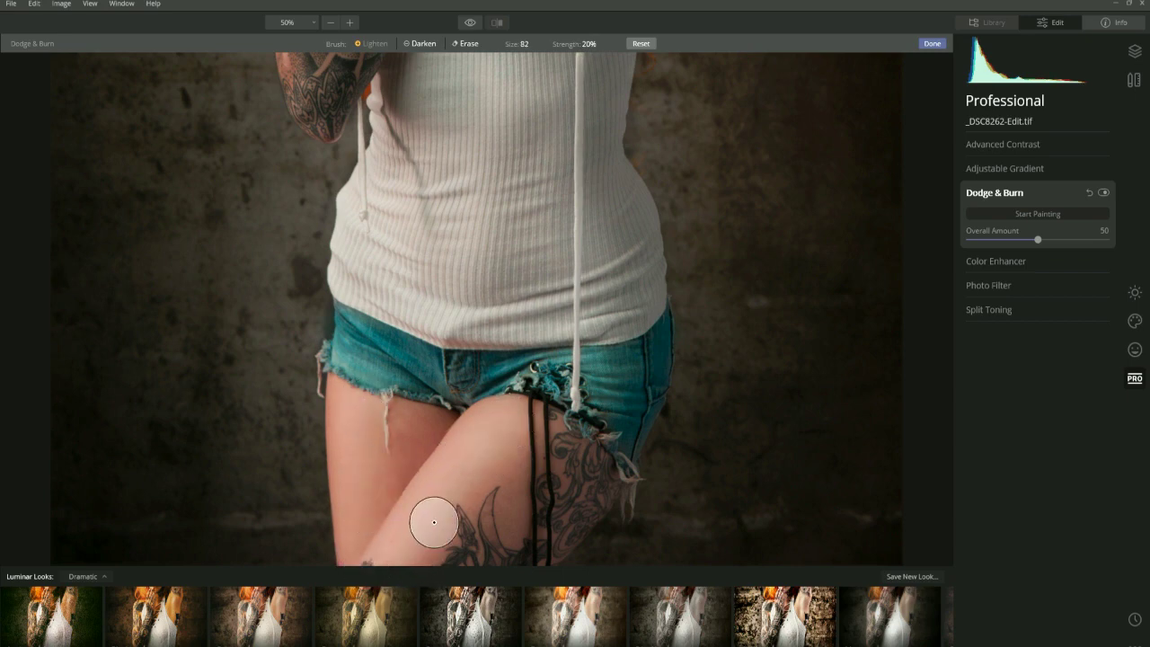
# Step: Darken the shadowed, tattooed side of the thigh below the shorts with the brush at size 106
pyautogui.click(417, 43)
pyautogui.press(']')
pyautogui.press(']')
pyautogui.press(']')
pyautogui.press(']')
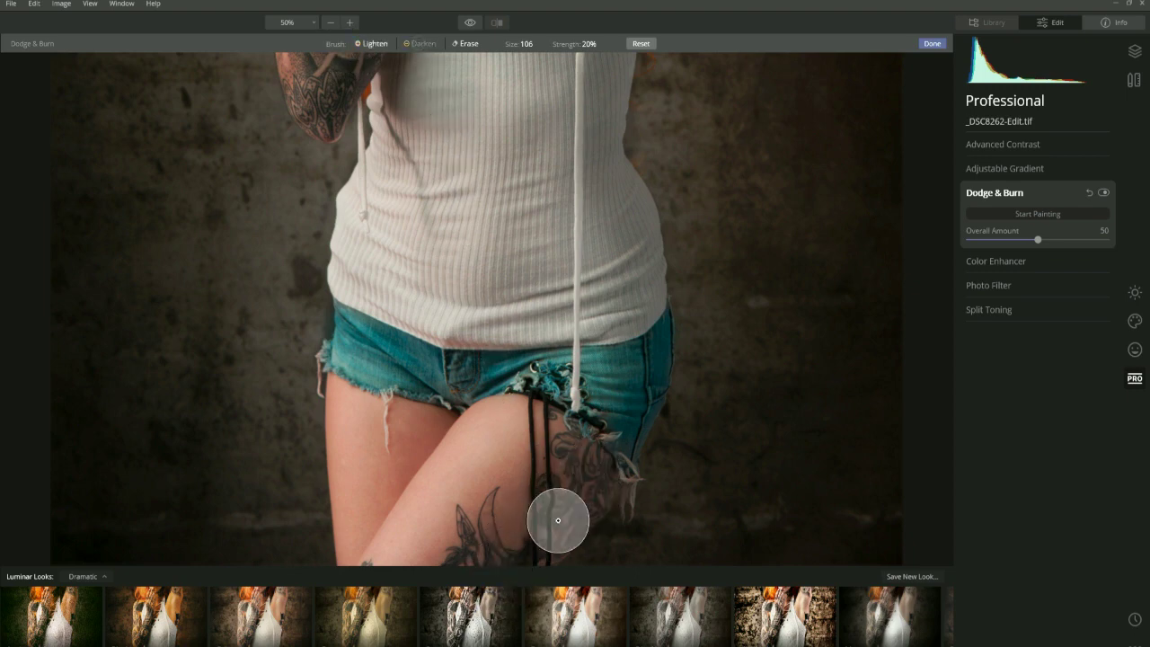
# Step: Darken the crease between the thighs and the fine details of the frayed shorts with the brush at sizes 22 and 10
pyautogui.press('[')
pyautogui.press('[')
pyautogui.press('[')
pyautogui.press('[')
pyautogui.press('[')
pyautogui.press('[')
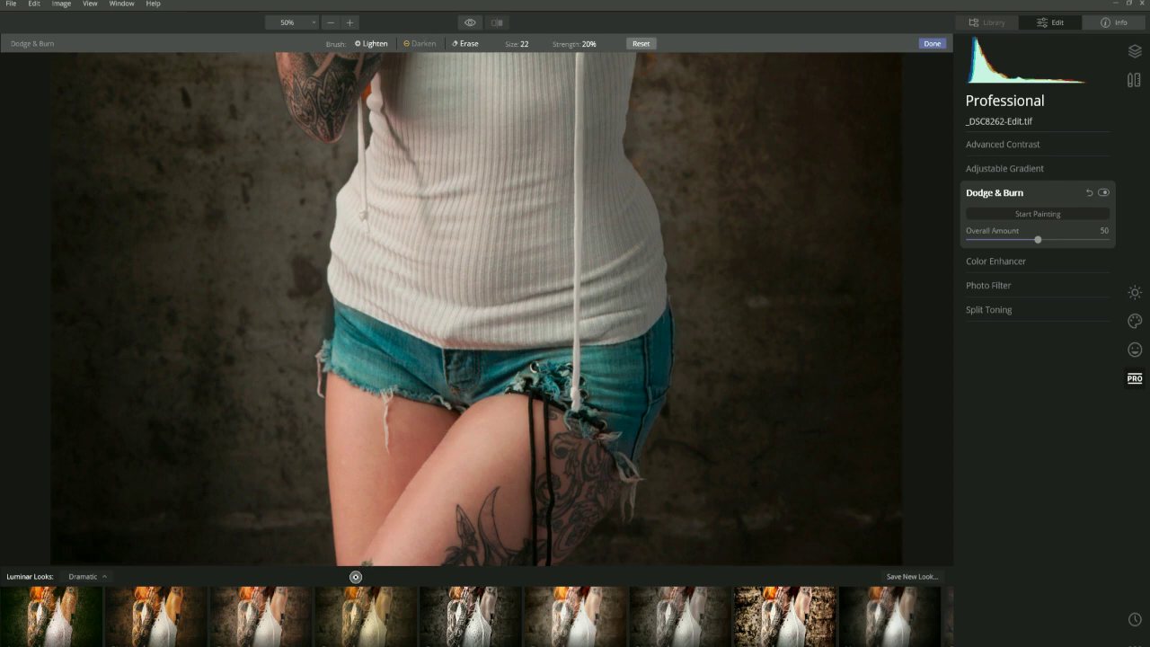
pyautogui.press(']')
pyautogui.press(']')
pyautogui.press(']')
pyautogui.press('[')
pyautogui.press('[')
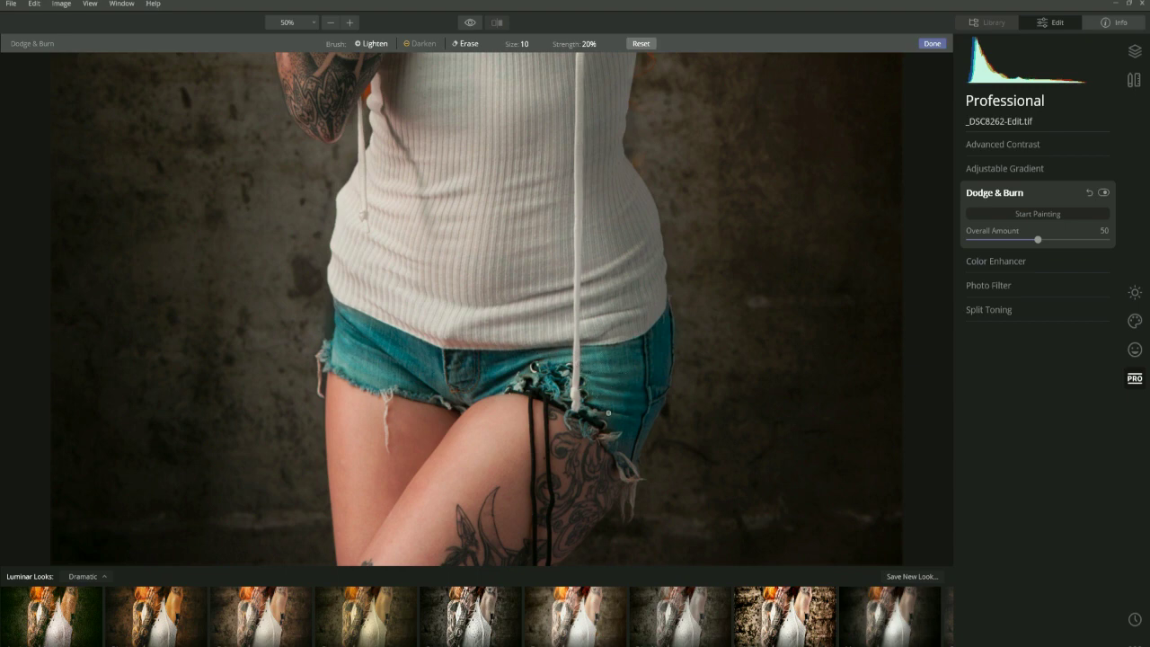
# Step: Darken the folds of the top around the waist and hip with the brush at size 34
pyautogui.press(']')
pyautogui.press(']')
pyautogui.press(']')
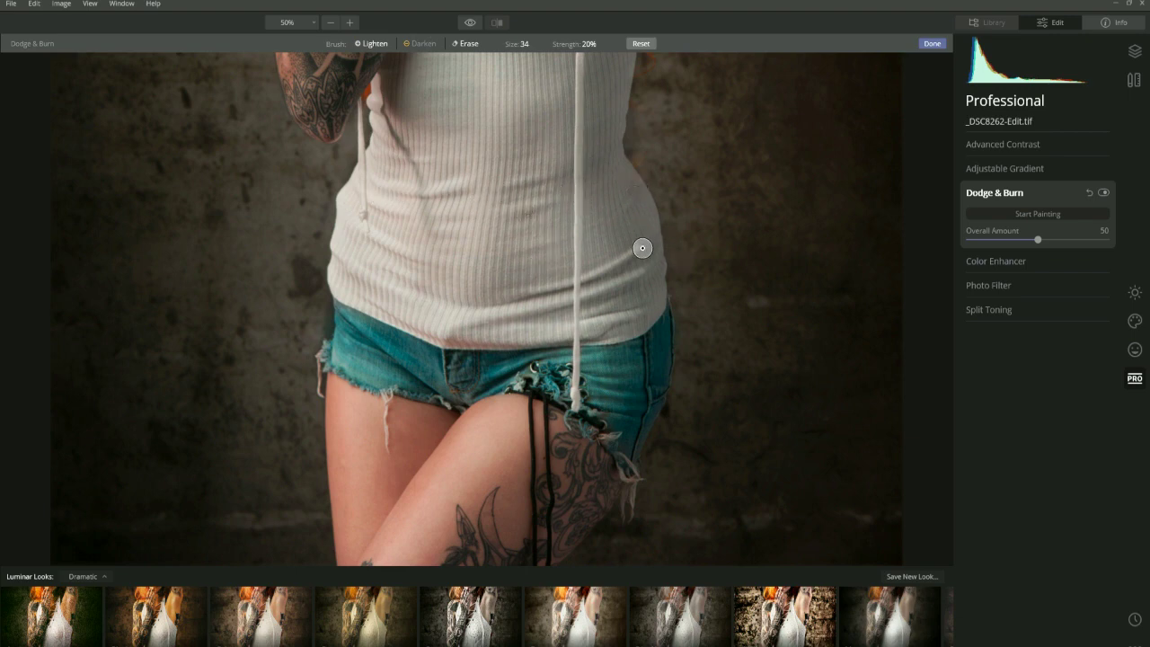
# Step: Darken the shadowed part of the top beside the lowered forearm and lacing with the brush at size 94
pyautogui.scroll(5, 620, 286)
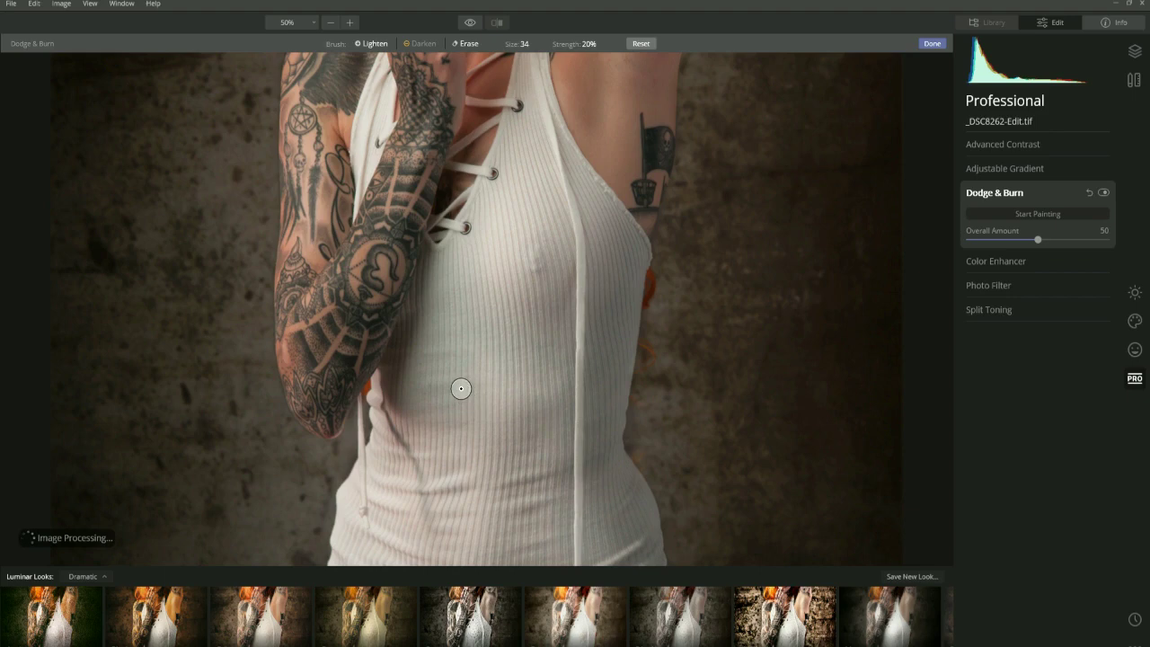
pyautogui.press(']')
pyautogui.press(']')
pyautogui.press(']')
pyautogui.press(']')
pyautogui.press(']')
pyautogui.press(']')
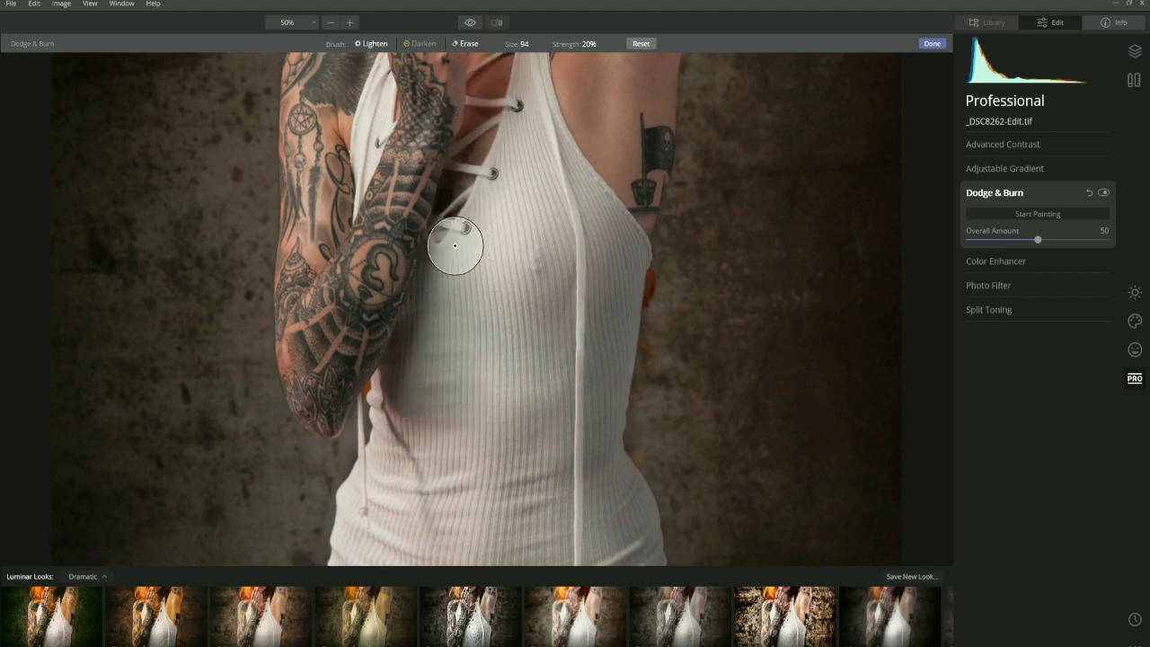
pyautogui.scroll(3, 655, 333)
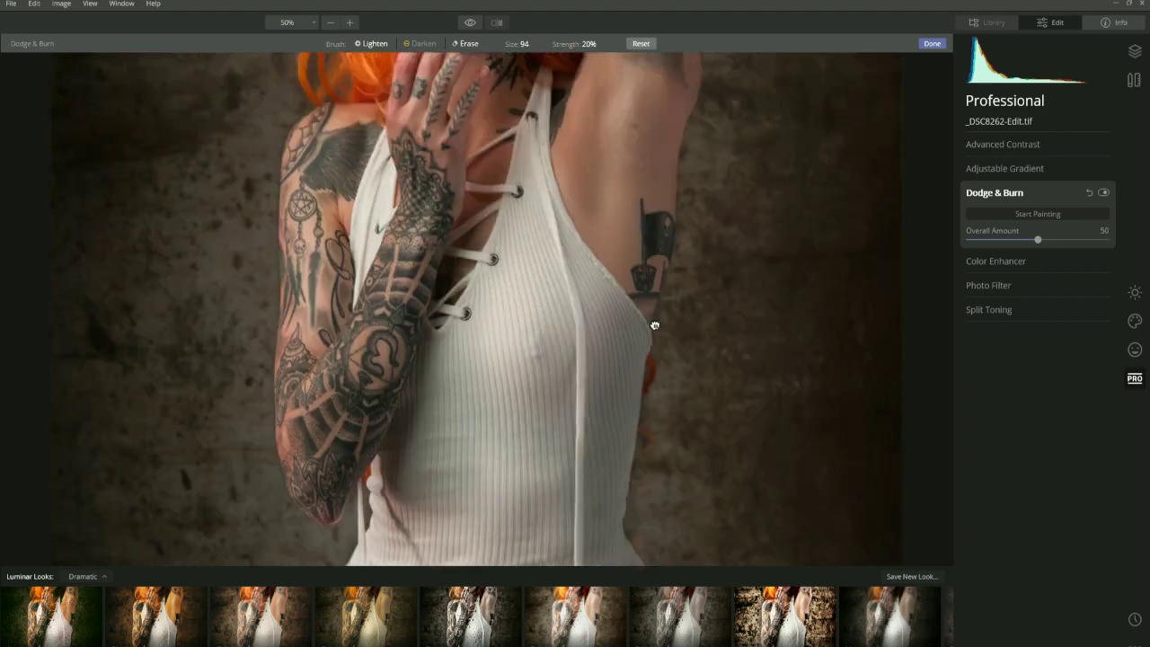
# Step: Set the overall Dodge & Burn amount to 35 while judging the whole photo
pyautogui.scroll(5, 656, 310)
pyautogui.scroll(2, 613, 270)
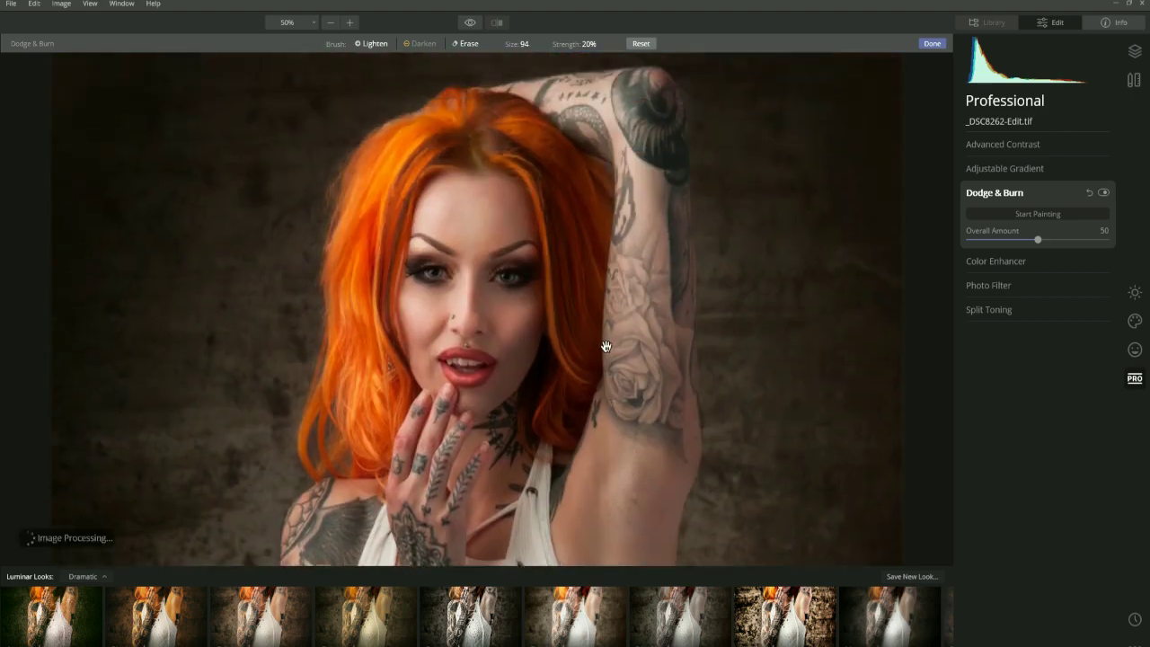
pyautogui.scroll(-3, 608, 369)
pyautogui.hotkey('ctrl', '0')
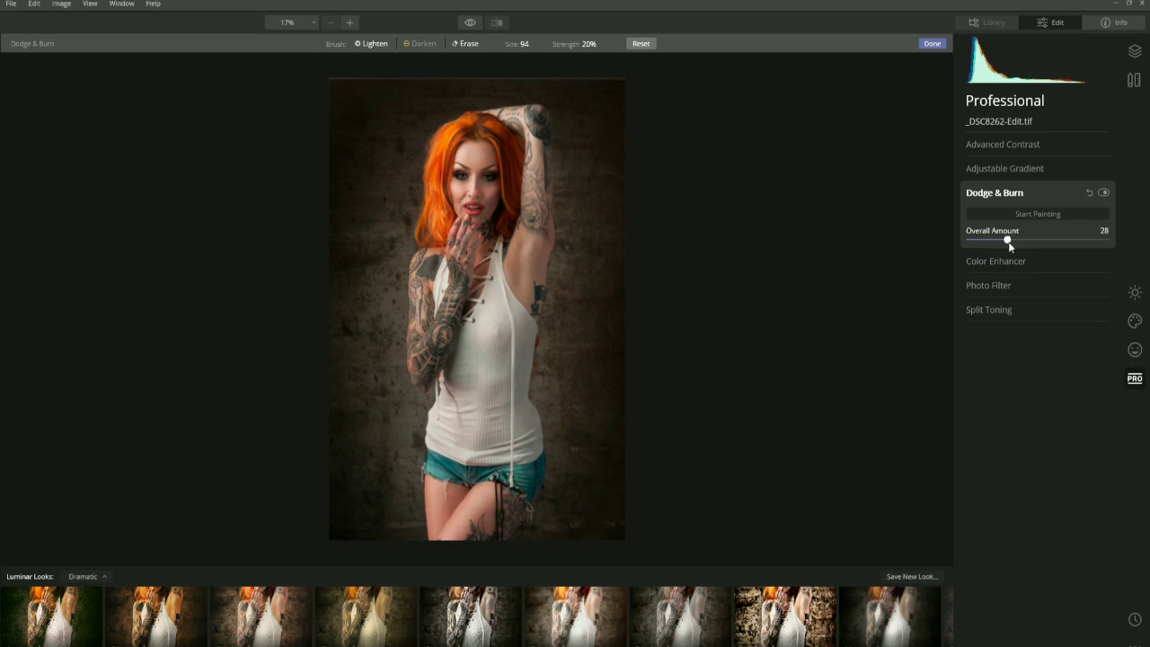
pyautogui.moveTo(1003, 242)
pyautogui.mouseDown()
pyautogui.moveTo(1036, 247)
pyautogui.moveTo(1018, 248)
pyautogui.mouseUp()
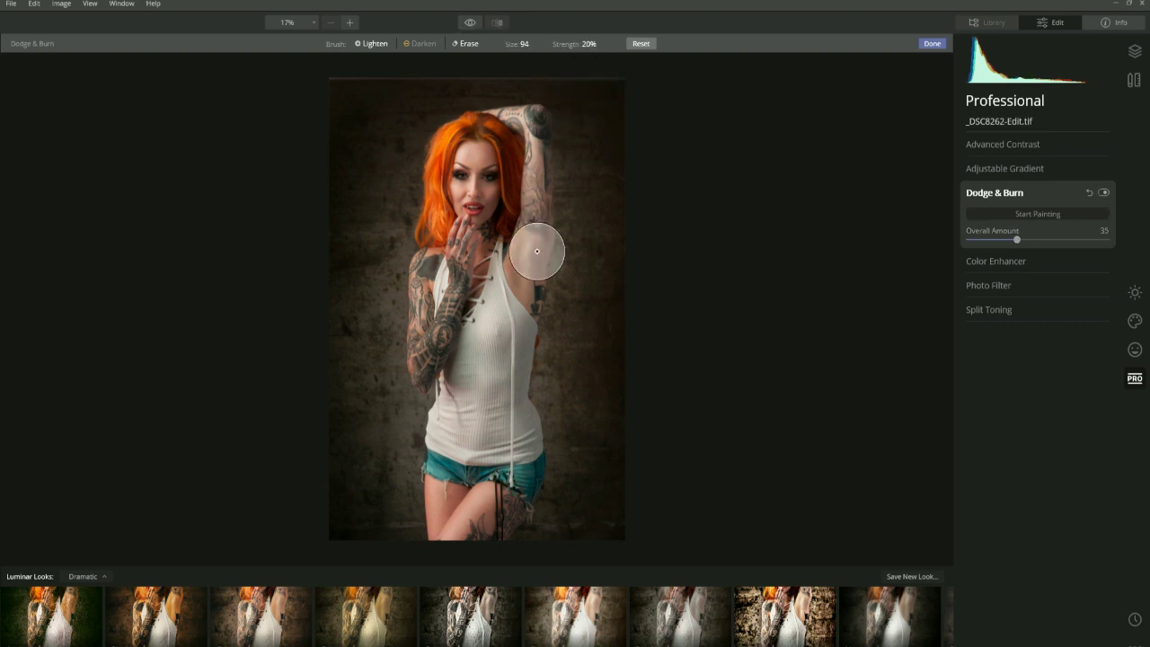
# Step: Compare the whole portrait before and after the edits, checking the hair and raised arm
pyautogui.click(477, 24)
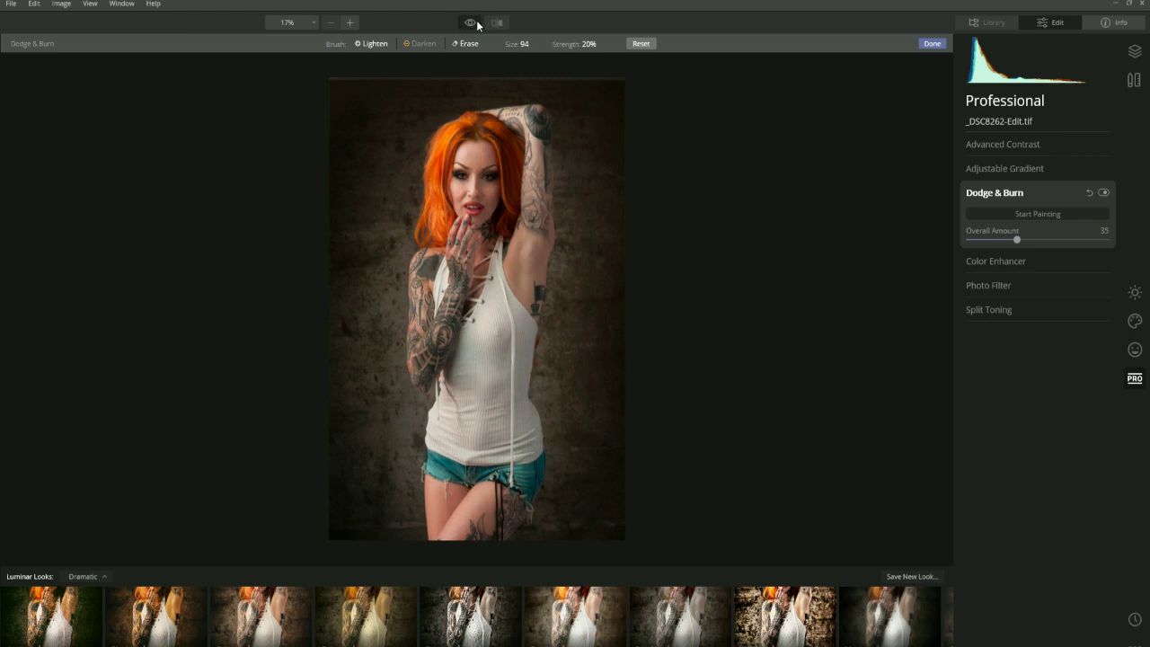
pyautogui.click(471, 22)
pyautogui.click(471, 22)
pyautogui.click(471, 23)
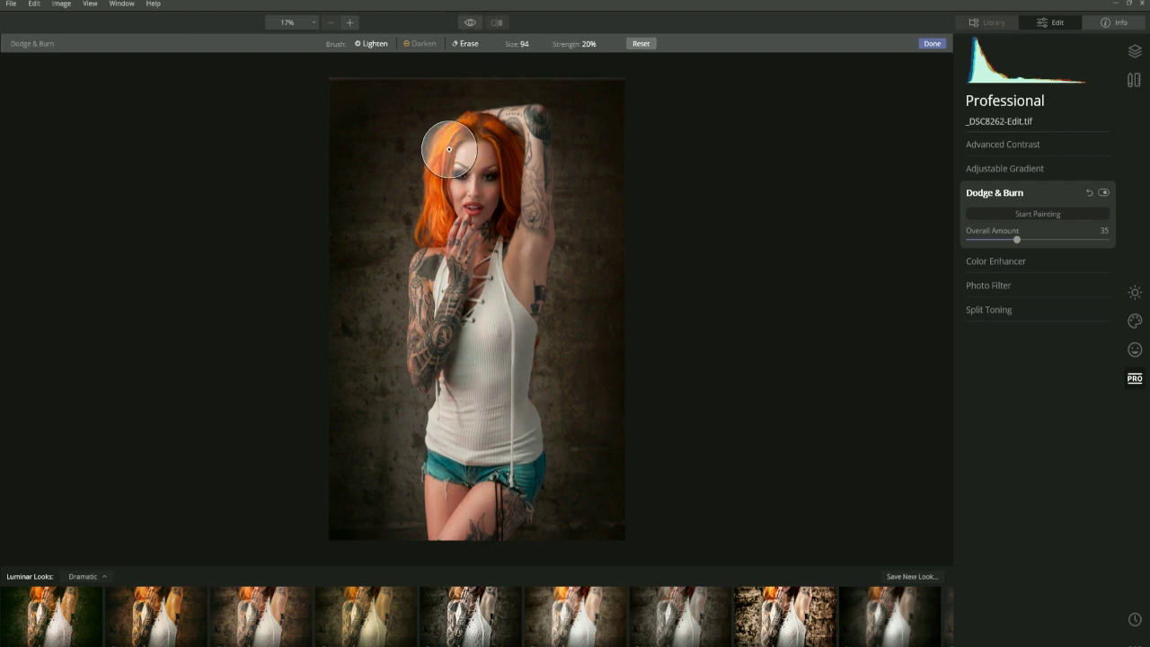
pyautogui.moveTo(515, 149)
pyautogui.mouseDown()
pyautogui.moveTo(533, 245)
pyautogui.moveTo(532, 126)
pyautogui.moveTo(555, 212)
pyautogui.moveTo(522, 122)
pyautogui.moveTo(536, 222)
pyautogui.moveTo(538, 148)
pyautogui.mouseUp()
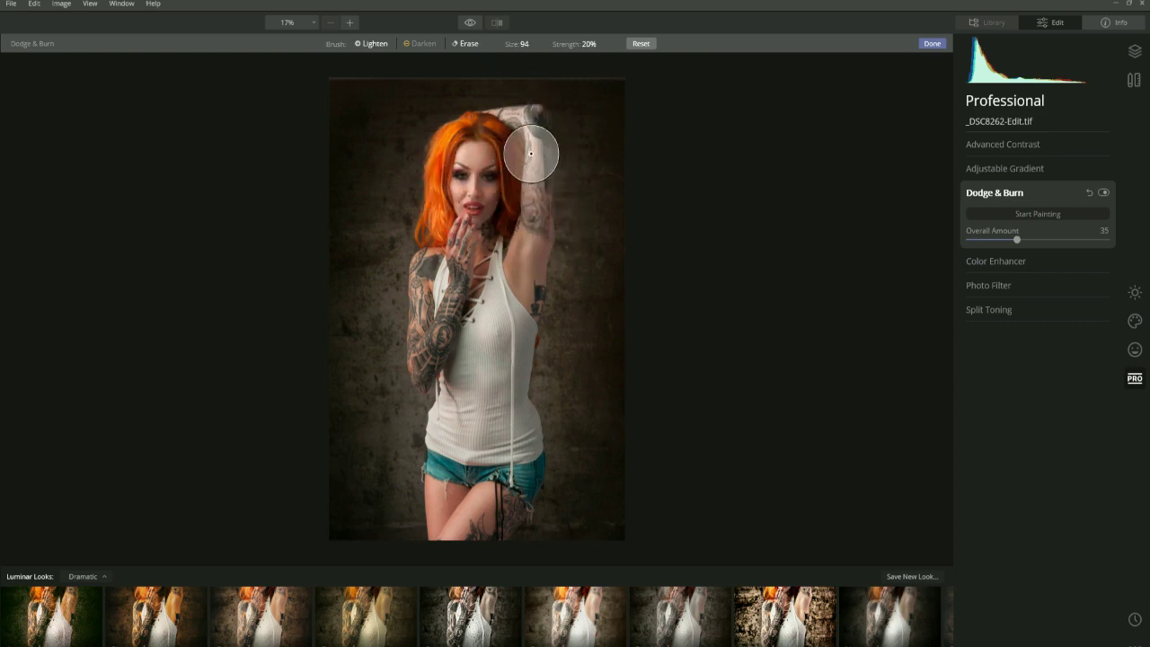
pyautogui.click(470, 24)
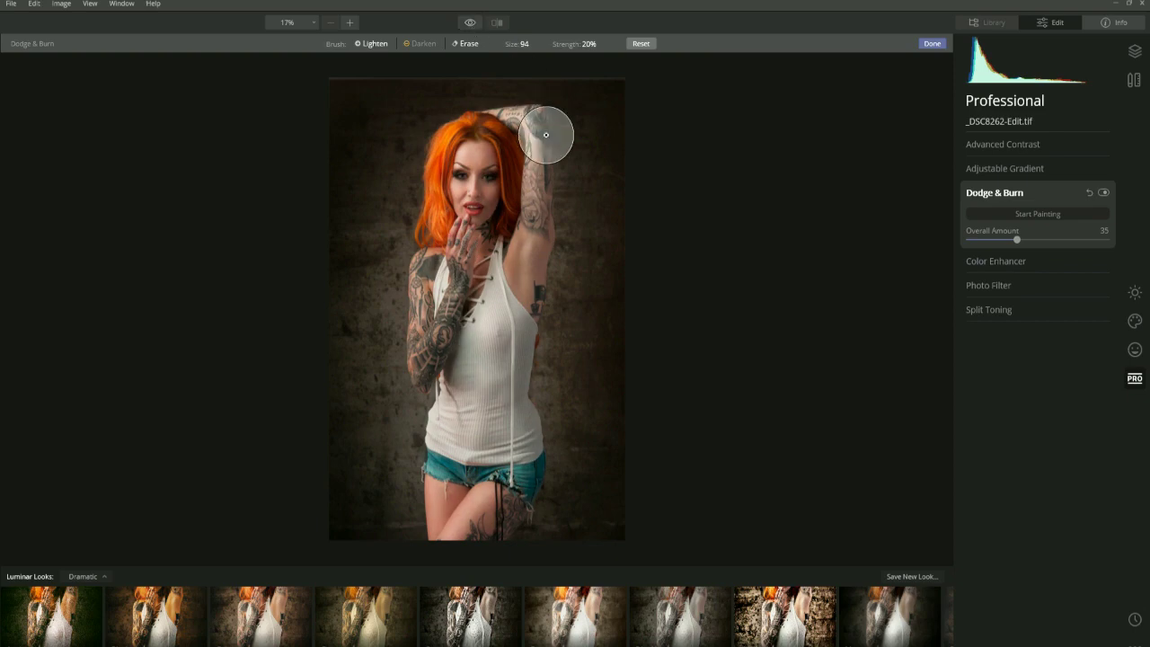
# Step: Reduce the overall Dodge & Burn amount to 26 and compare the photo before and after
pyautogui.moveTo(1016, 242); pyautogui.dragTo(1004, 240)
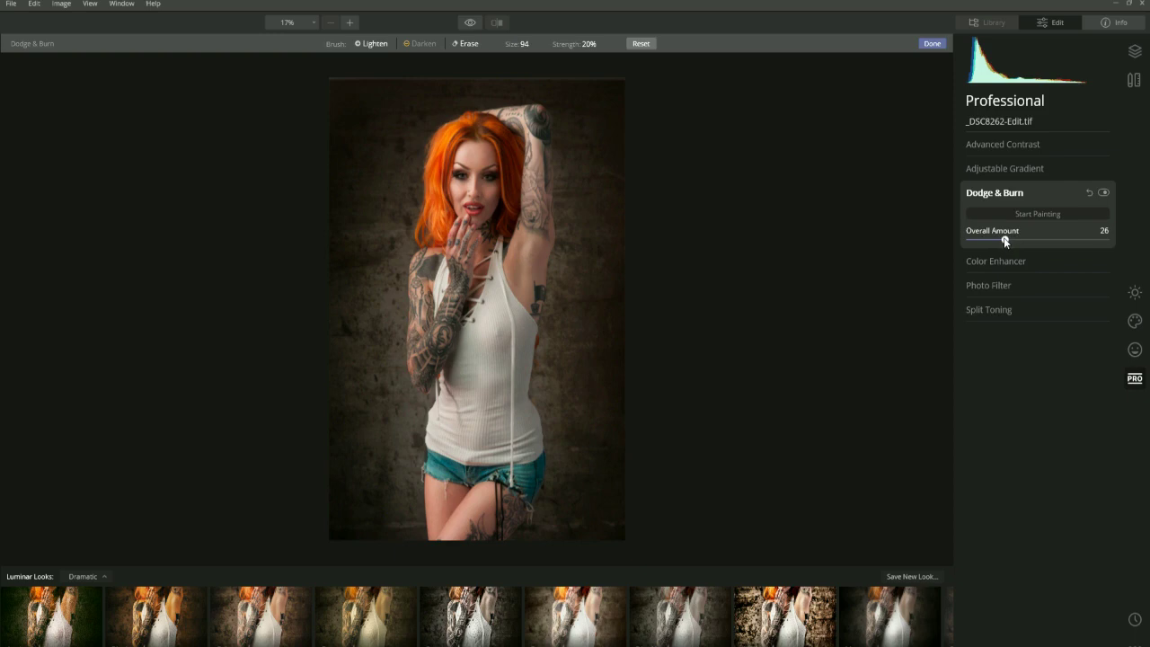
pyautogui.click(470, 23)
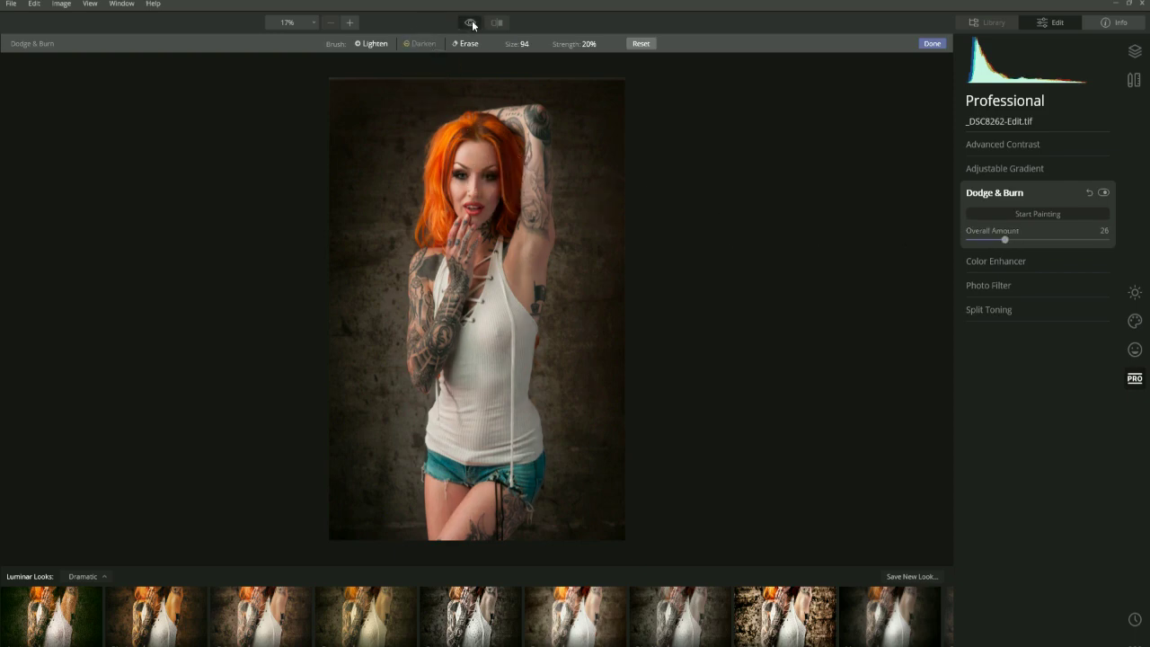
pyautogui.click(471, 23)
pyautogui.click(471, 23)
pyautogui.click(471, 24)
pyautogui.click(471, 24)
pyautogui.click(471, 23)
pyautogui.click(471, 23)
pyautogui.click(471, 24)
pyautogui.click(471, 24)
pyautogui.click(471, 23)
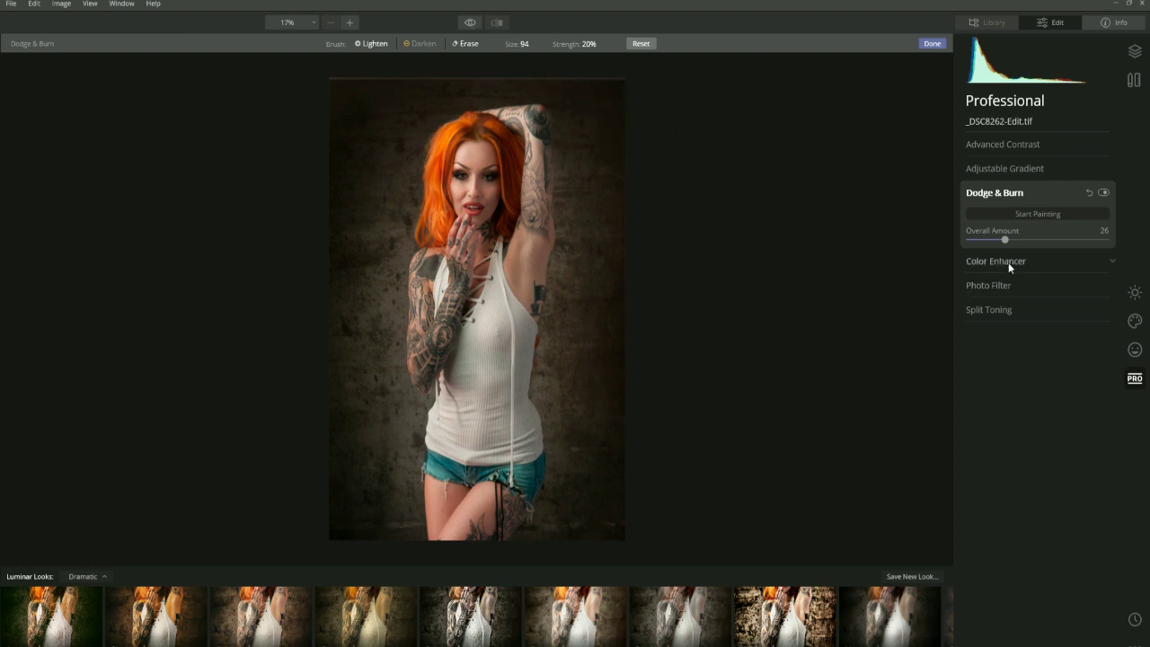
# Step: In Color Enhancer, lower the overall Warmth to cool the photo and slightly raise Warm under Split Color Warmth
pyautogui.click(1008, 263)
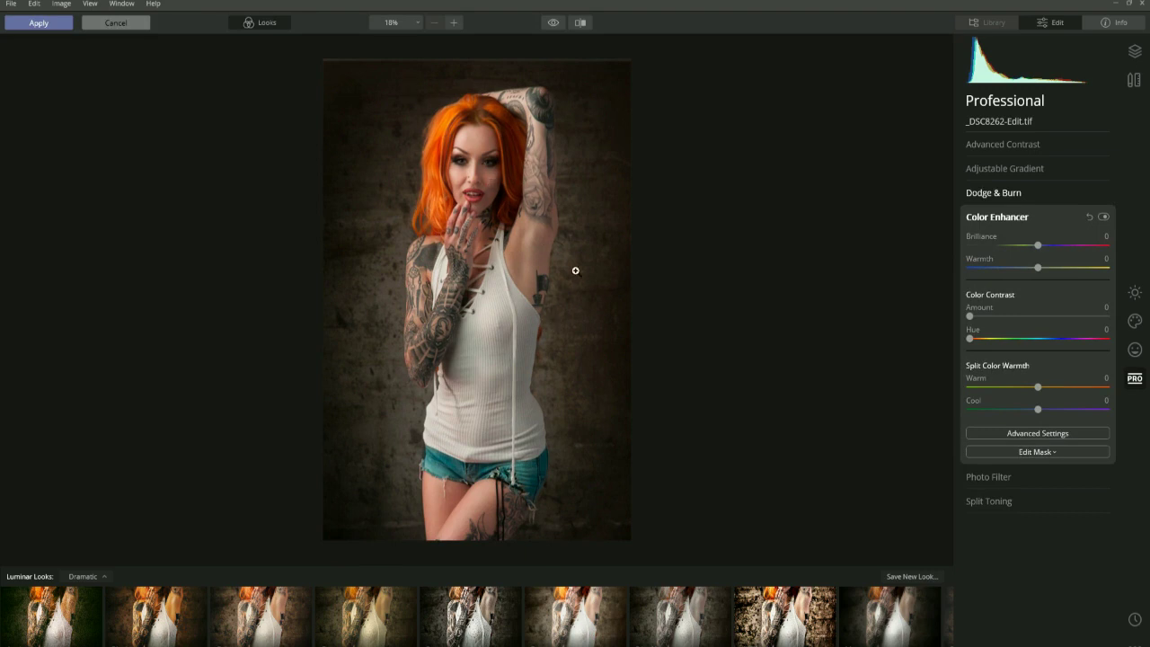
pyautogui.moveTo(1038, 268); pyautogui.dragTo(1001, 268)
pyautogui.moveTo(1039, 393); pyautogui.dragTo(1050, 386)
# Step: Compare the color-enhanced portrait with the original and apply the edits back to the Photoshop document
pyautogui.click(554, 22)
pyautogui.click(555, 22)
pyautogui.click(554, 22)
pyautogui.click(554, 25)
pyautogui.click(554, 25)
pyautogui.click(554, 26)
pyautogui.click(554, 25)
pyautogui.click(39, 23)
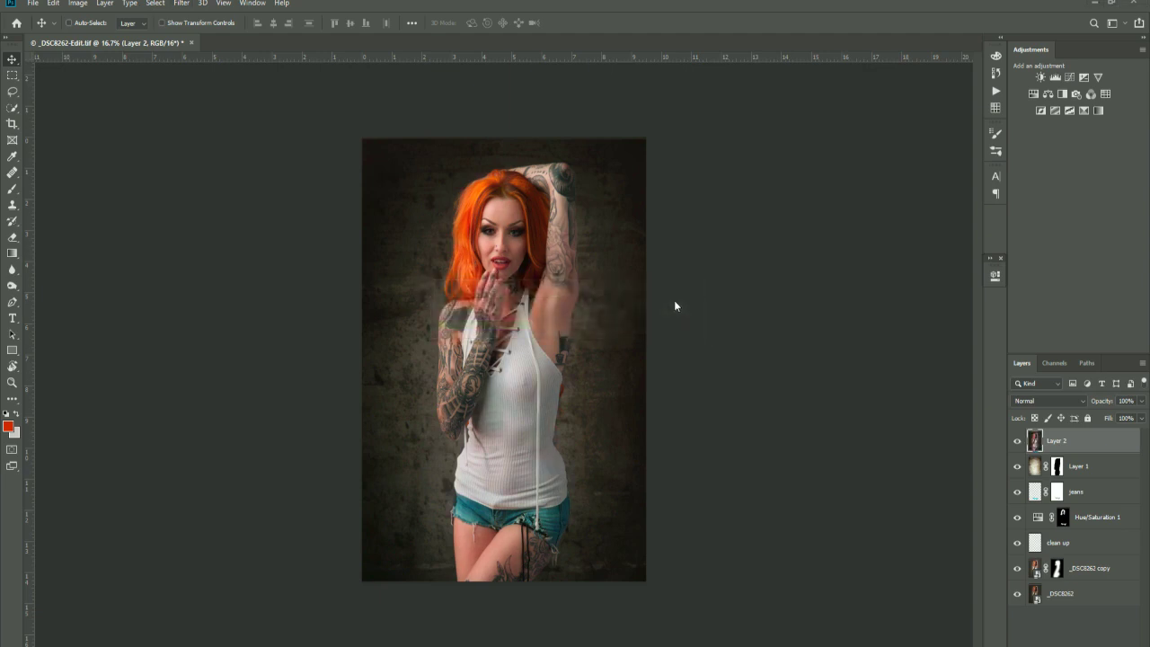
# Step: Toggle the visibility of Layer 2 repeatedly to compare the portrait with and without the Luminar edits, leaving it visible
pyautogui.click(1017, 441)
pyautogui.click(1017, 441)
pyautogui.click(1017, 441)
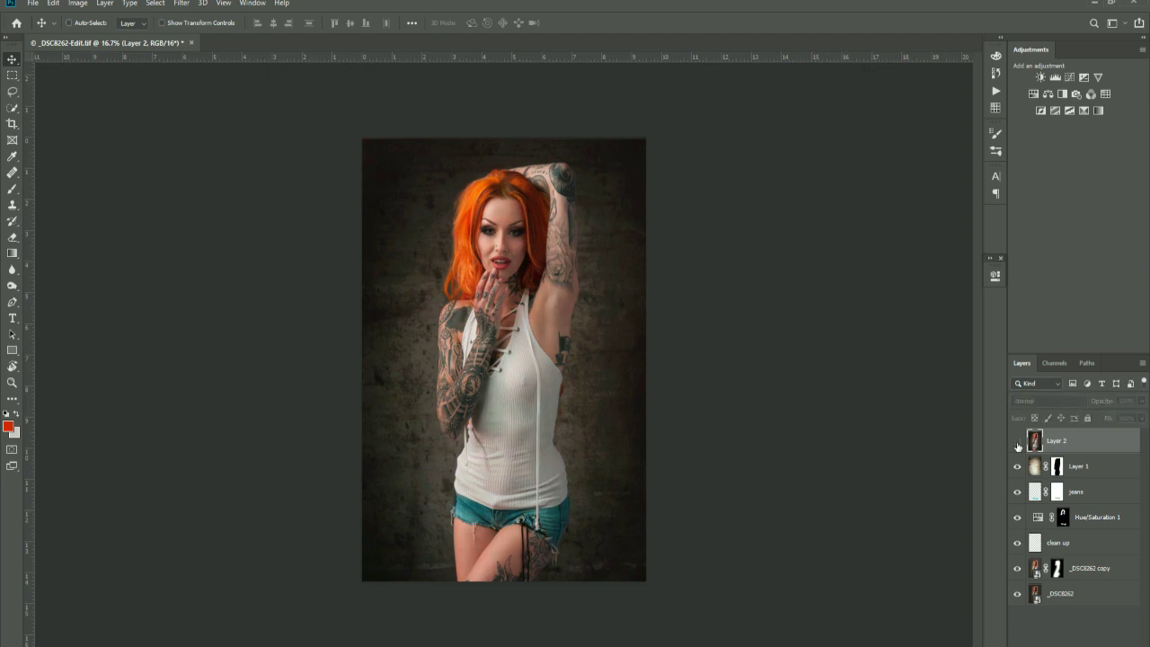
pyautogui.click(1017, 441)
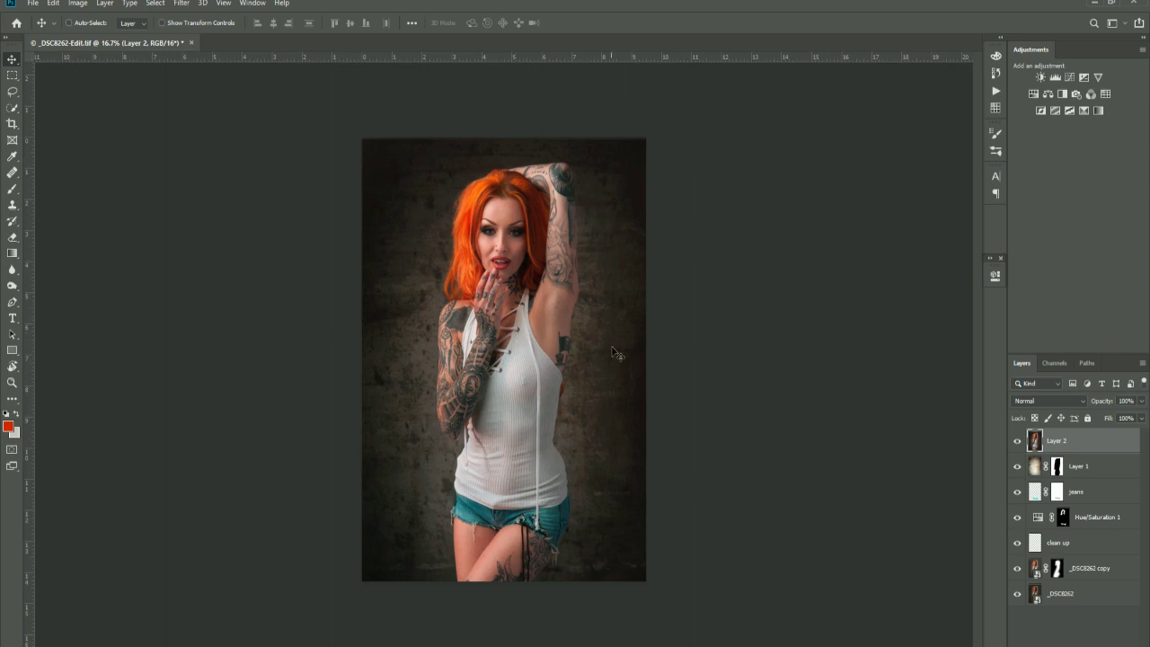
pyautogui.click(1017, 441)
pyautogui.click(1018, 441)
pyautogui.click(1018, 441)
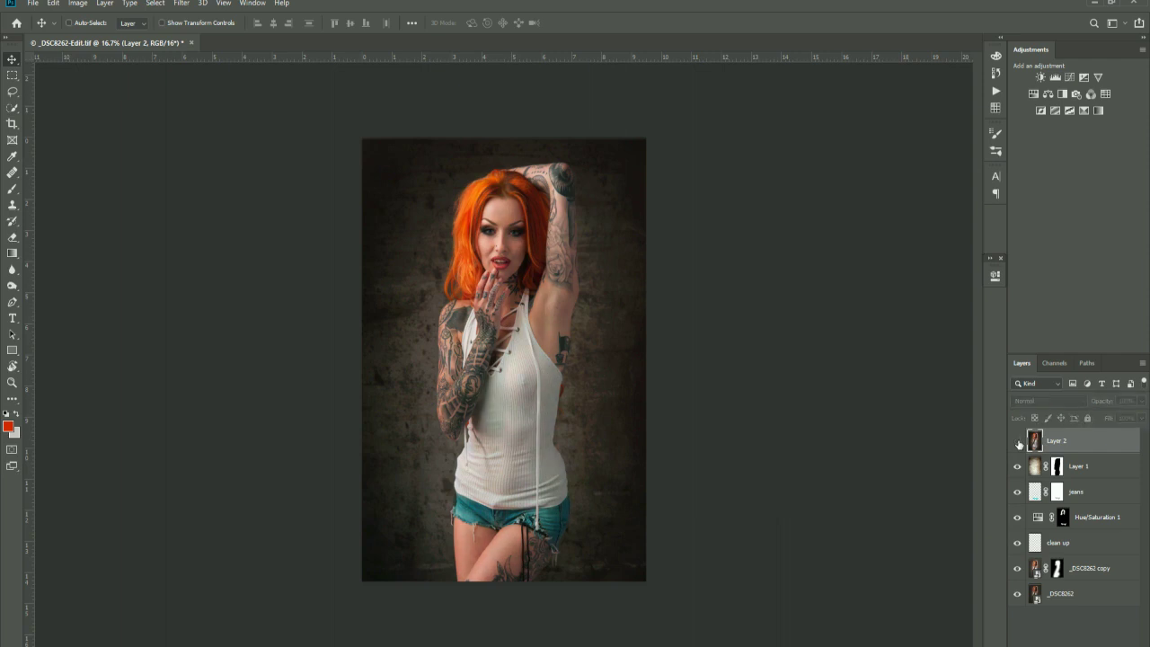
pyautogui.click(1018, 441)
pyautogui.click(1018, 441)
pyautogui.click(1018, 441)
pyautogui.click(1017, 441)
pyautogui.click(1018, 441)
pyautogui.click(1018, 441)
pyautogui.click(1018, 441)
pyautogui.click(1018, 441)
pyautogui.click(1018, 441)
pyautogui.click(1018, 441)
pyautogui.click(1017, 441)
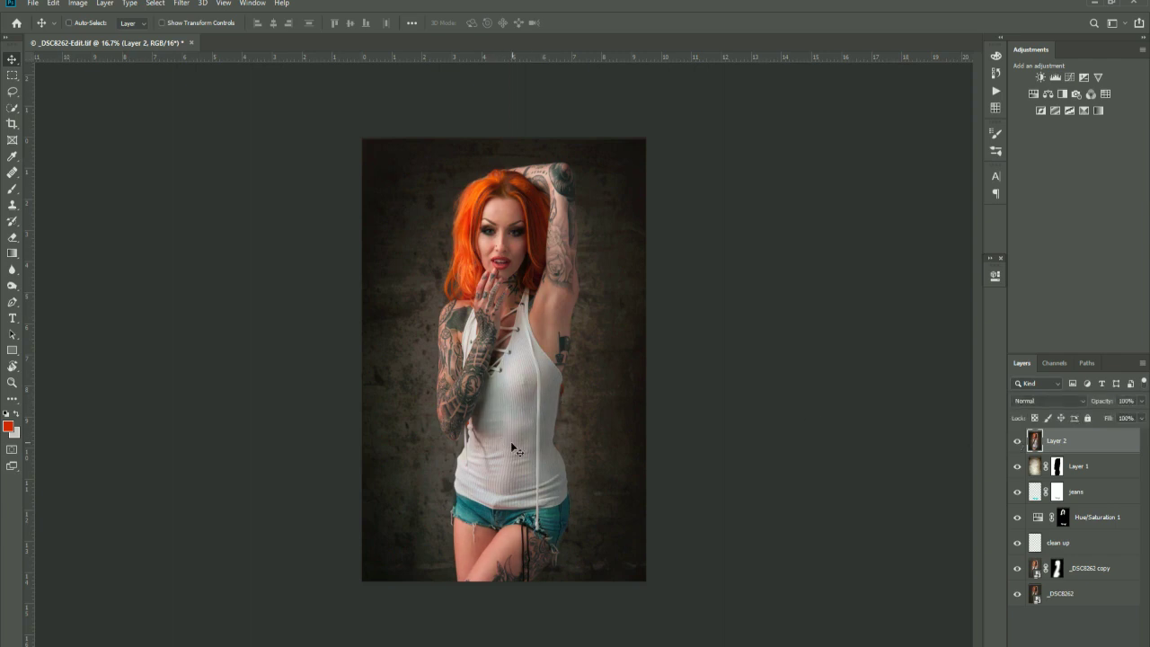
pyautogui.click(1018, 441)
pyautogui.click(1018, 441)
pyautogui.click(1018, 441)
pyautogui.click(1017, 441)
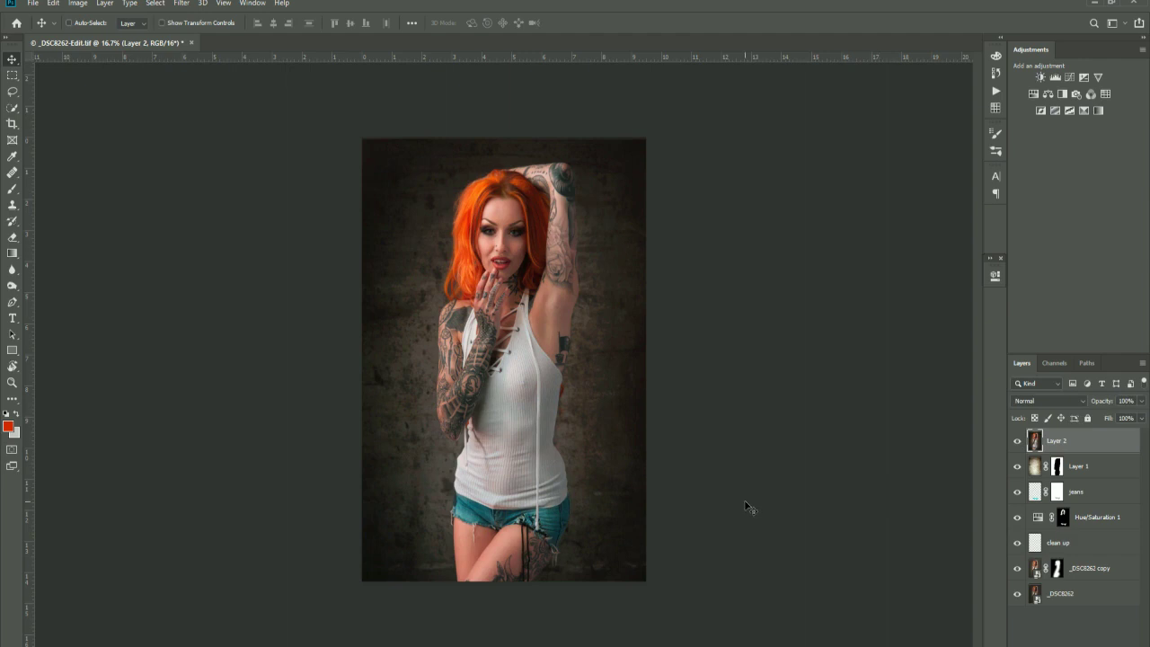